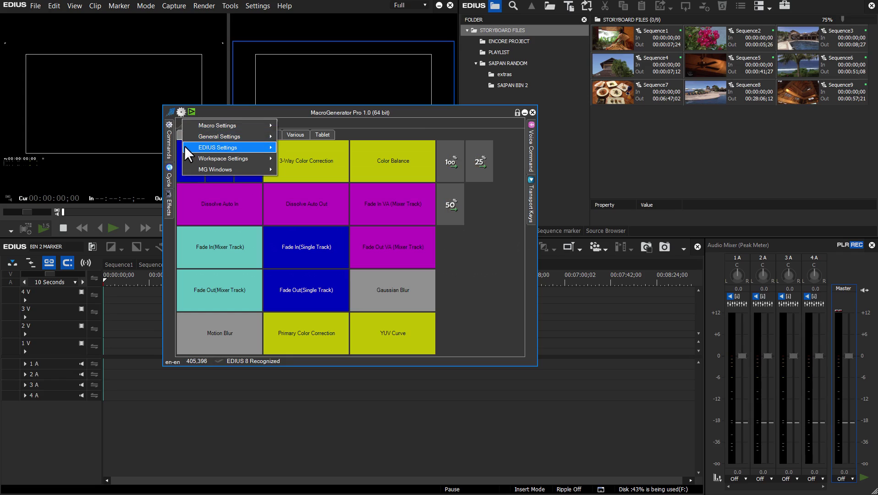
Bring up the EDIUS Settings submenu from MacroGenerator's gear menu.
mouse_move(184, 145)
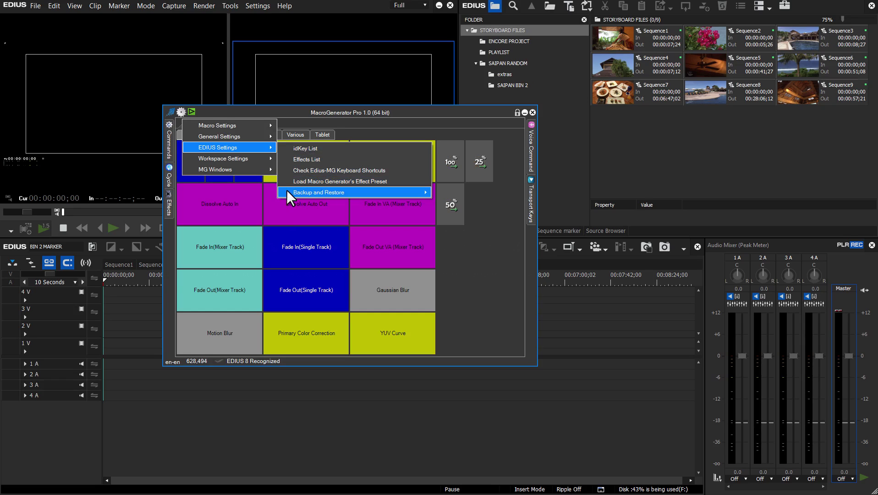
mouse_move(357, 193)
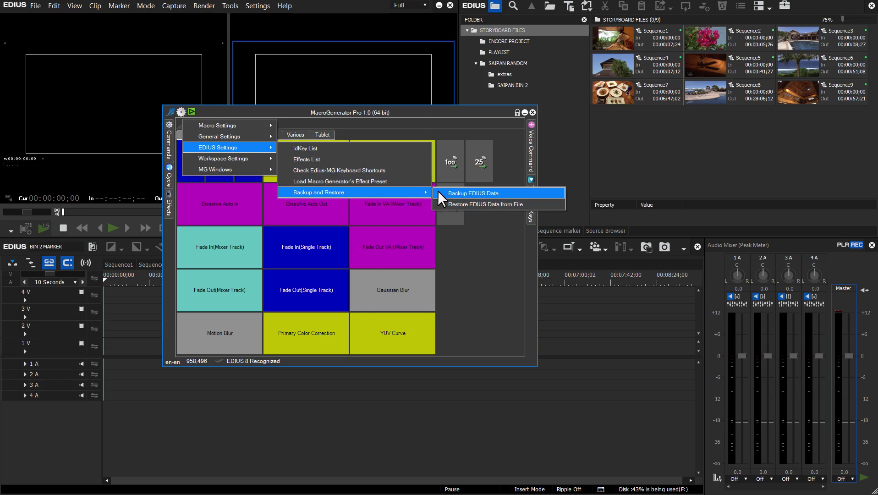
Open the shortcut assignment list, check preview quality options unchanged, and filter by 'FULL 8BIT'.
click(282, 148)
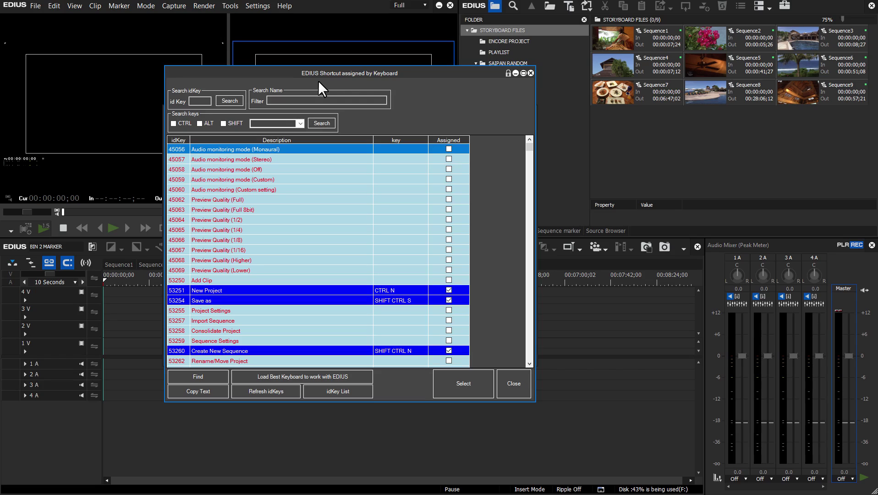
click(425, 3)
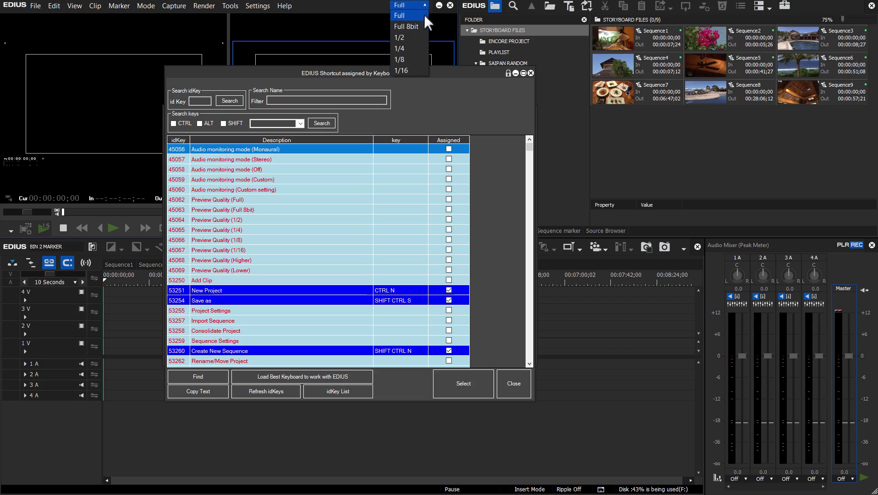
click(444, 16)
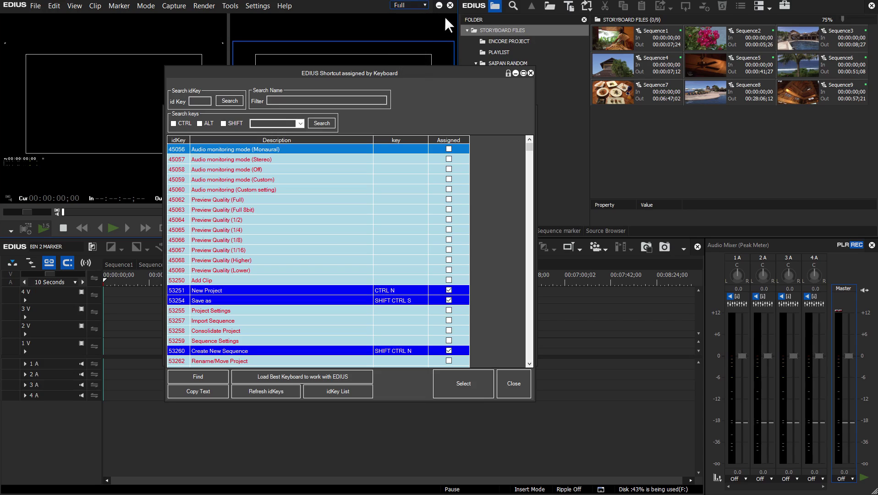
click(274, 101)
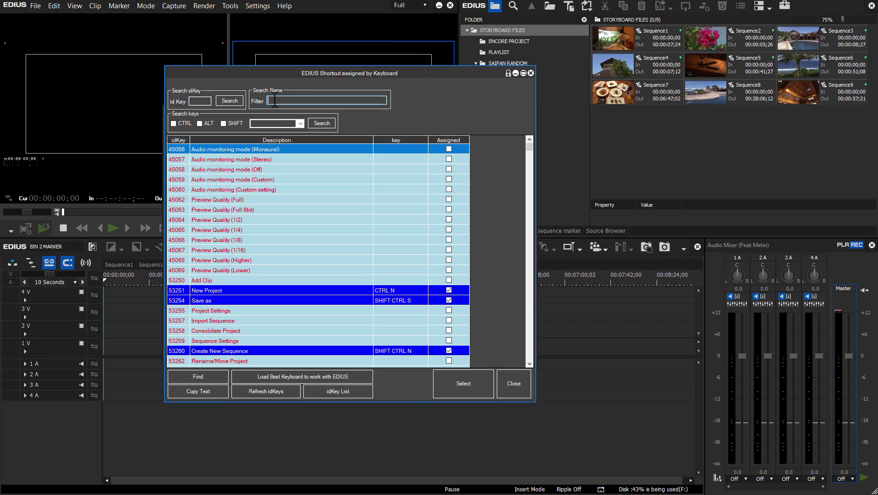
text(FULL 8BI)
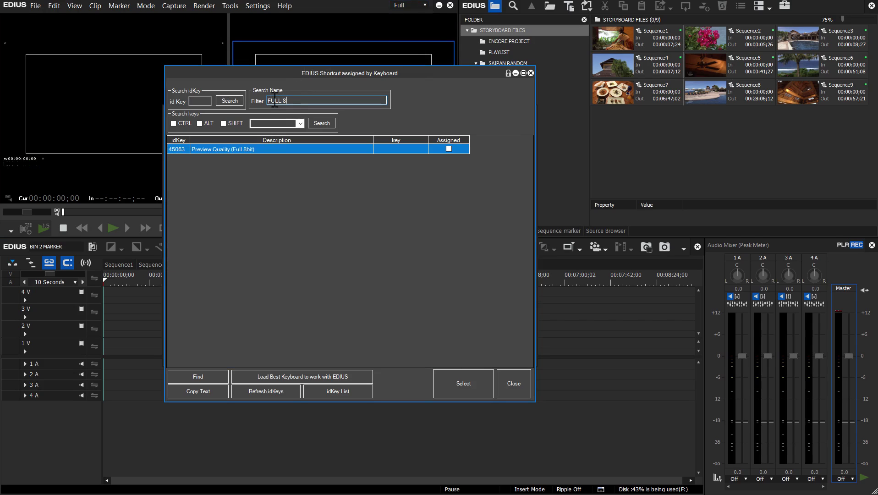
text(T)
Start assigning a key to Preview Quality (Full 8bit), keeping Ctrl+Alt+Q on Render In/Out.
click(207, 375)
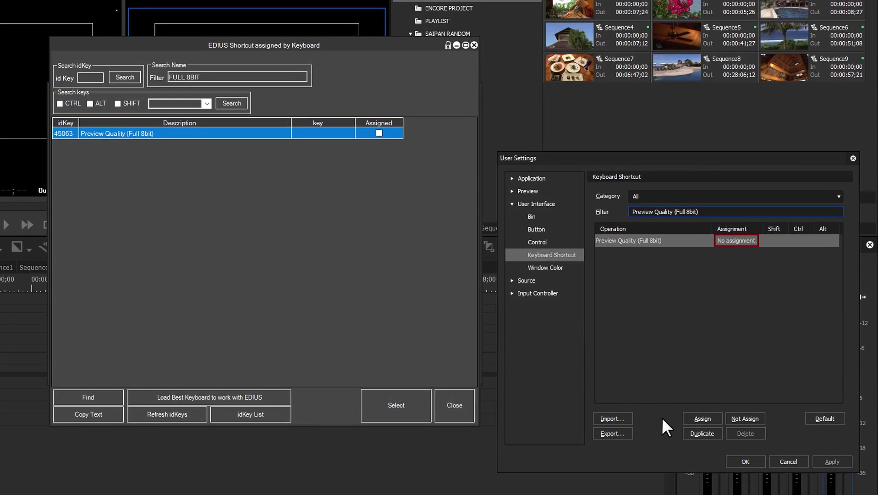
click(692, 419)
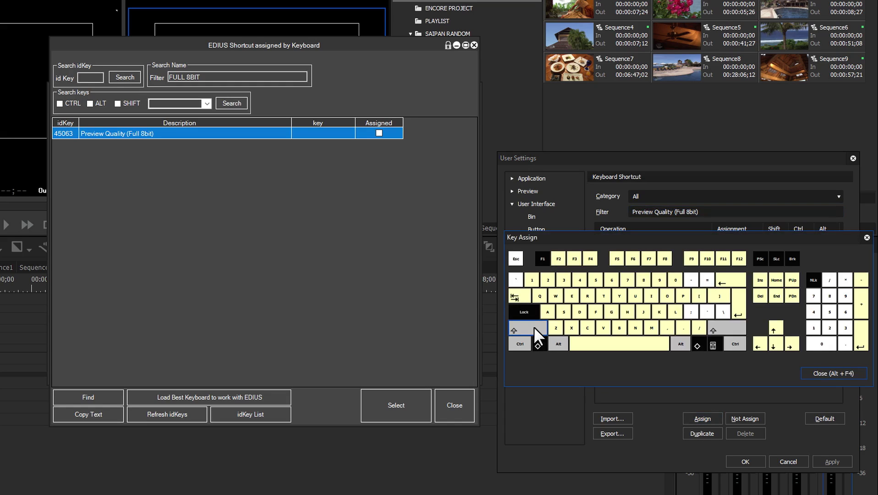
click(518, 339)
click(559, 343)
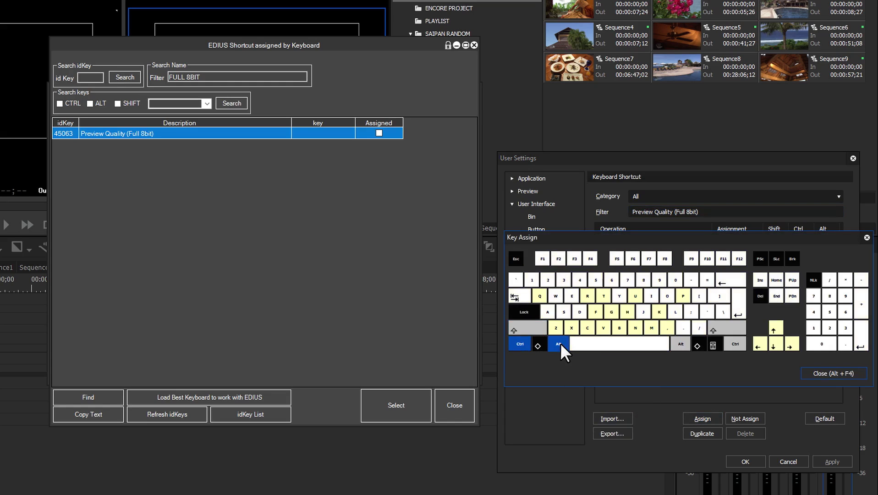
click(539, 296)
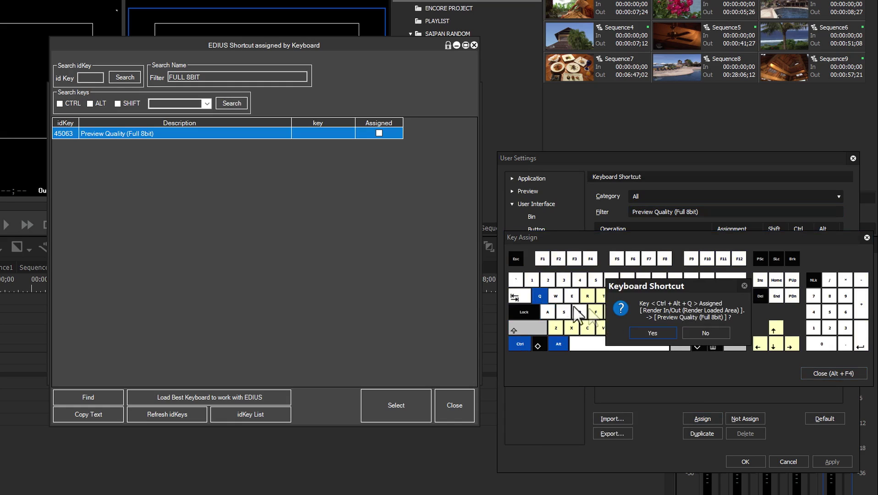
click(701, 332)
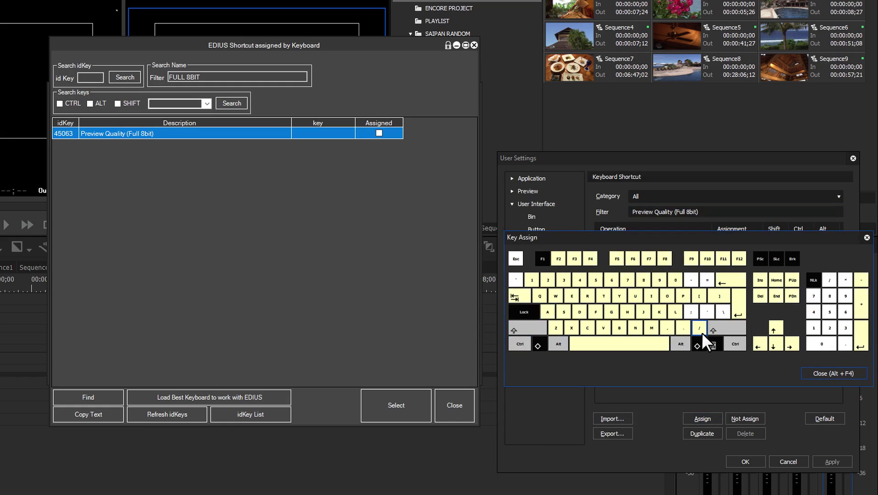
Assign Shift+Ctrl+Alt+F7 to Preview Quality (Full 8bit), apply, and refresh the idKey list.
click(518, 330)
click(519, 341)
click(558, 344)
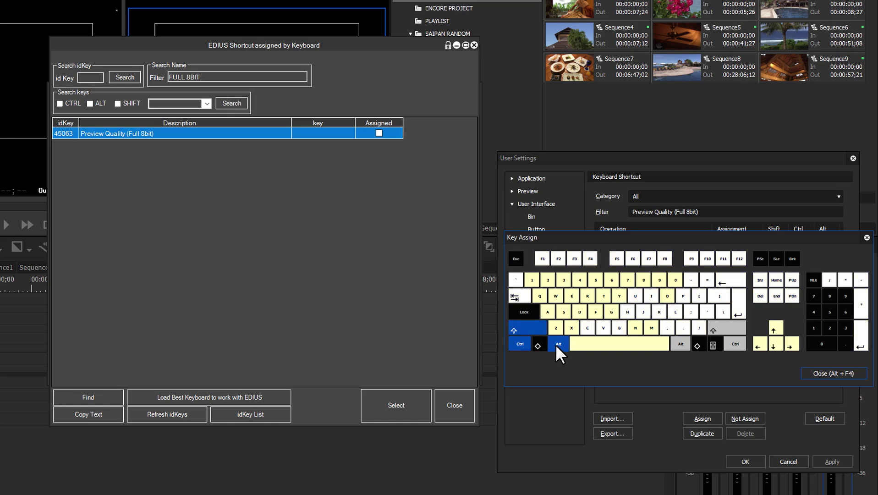
click(649, 259)
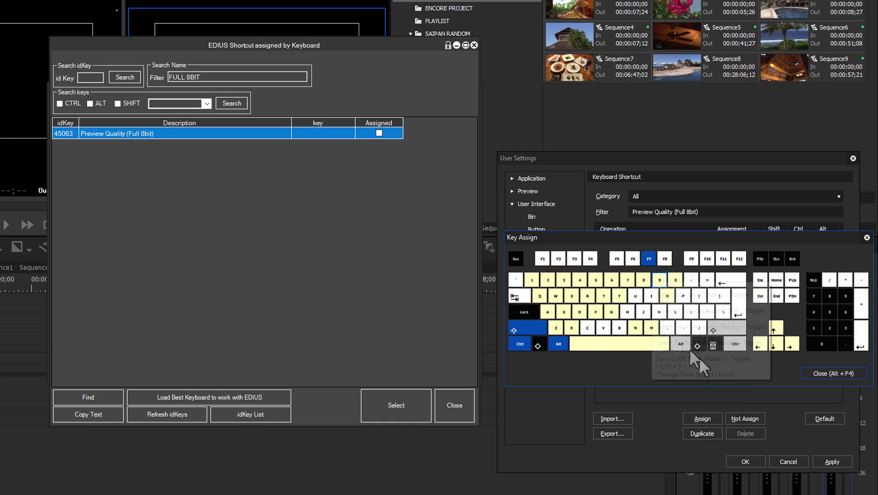
click(828, 458)
click(751, 460)
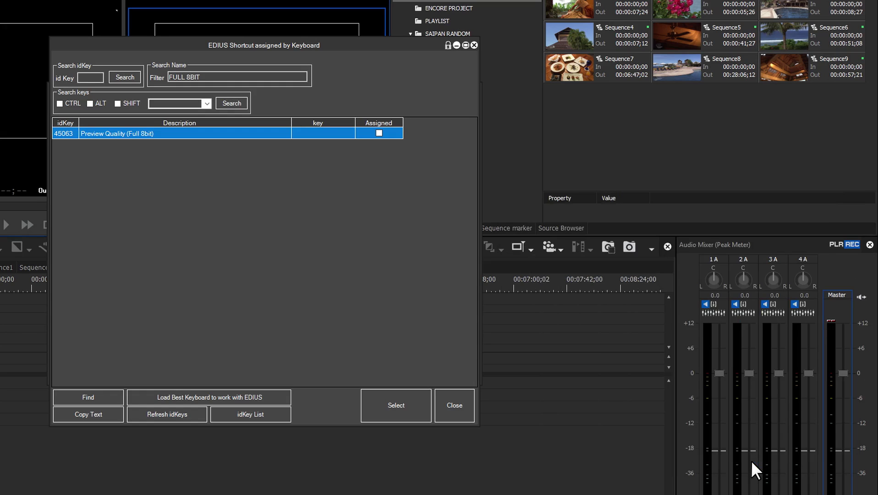
click(189, 412)
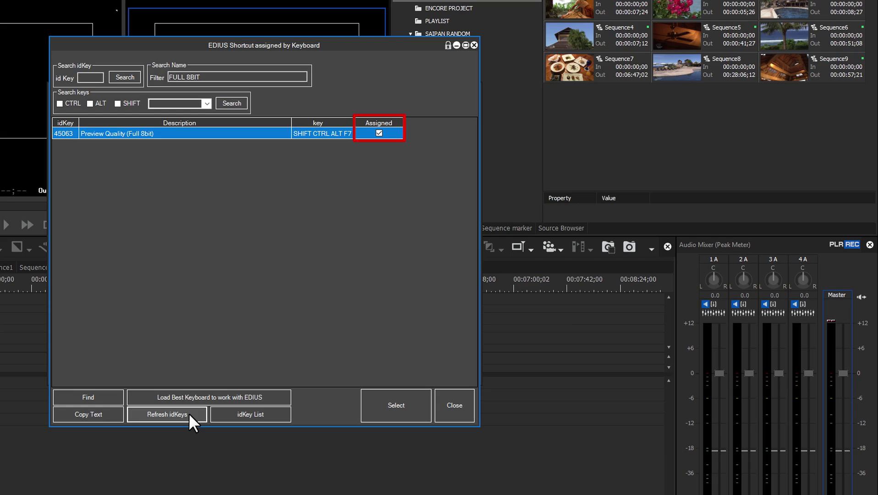
Close the shortcut list and add a macro button for idKey 45063 Preview Quality (Full 8bit).
click(452, 406)
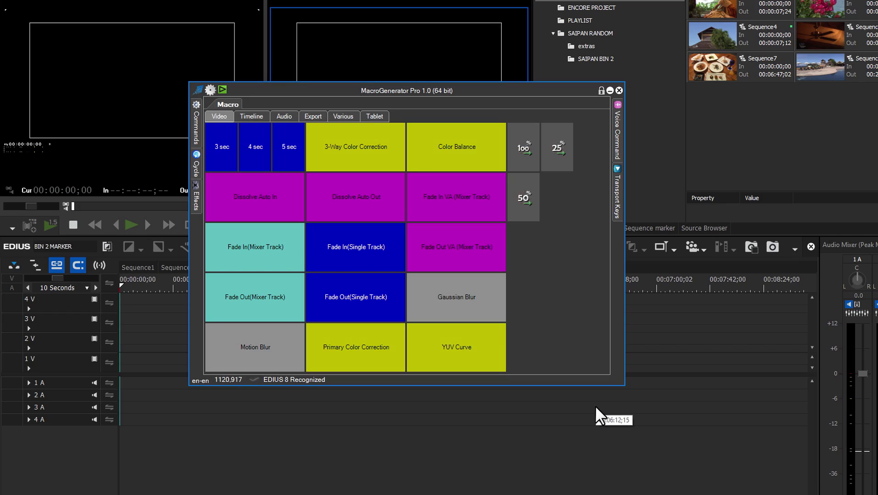
right_click(544, 313)
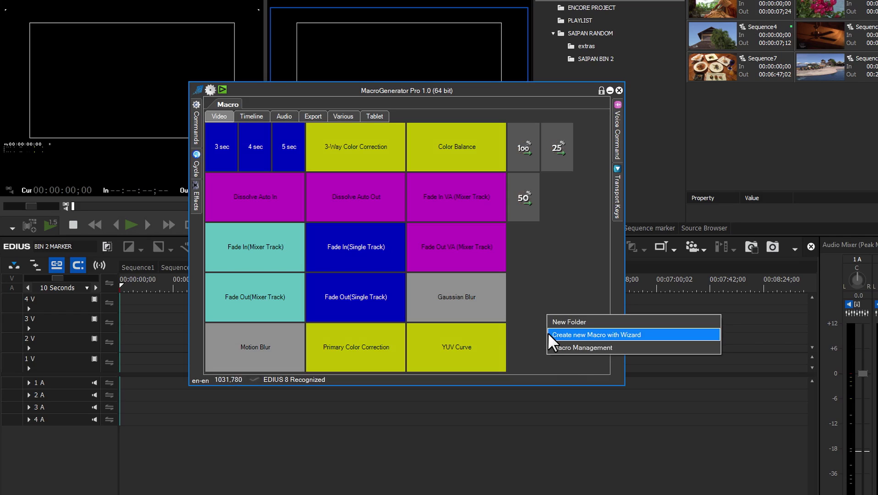
click(548, 333)
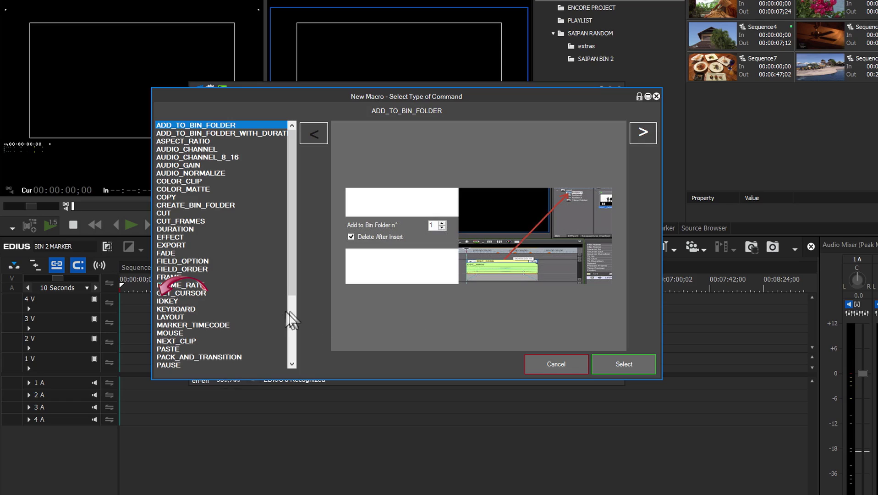
double_click(164, 299)
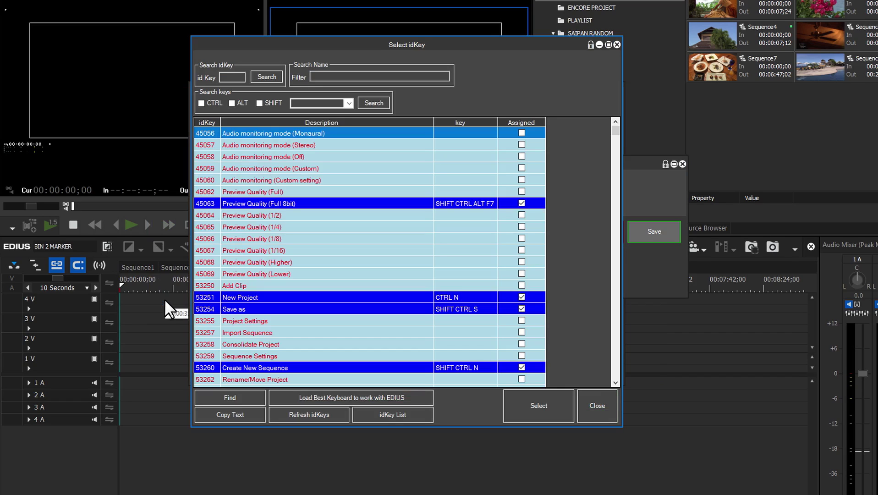
click(414, 204)
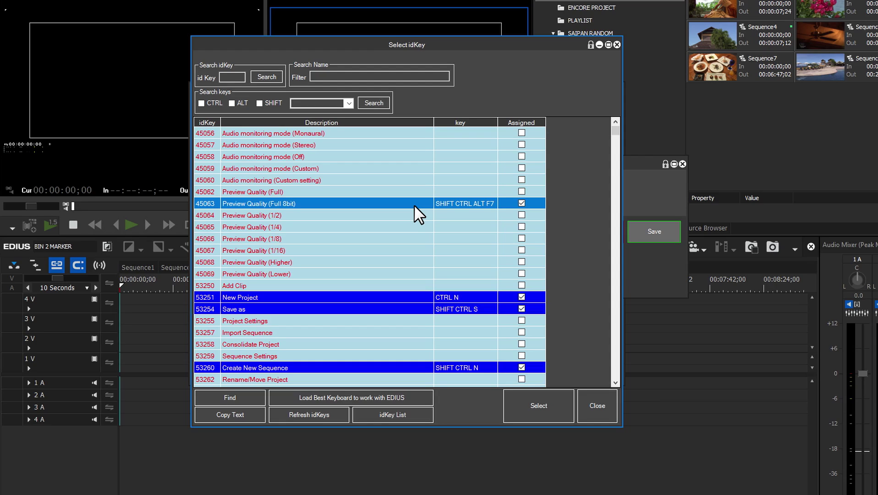
click(524, 404)
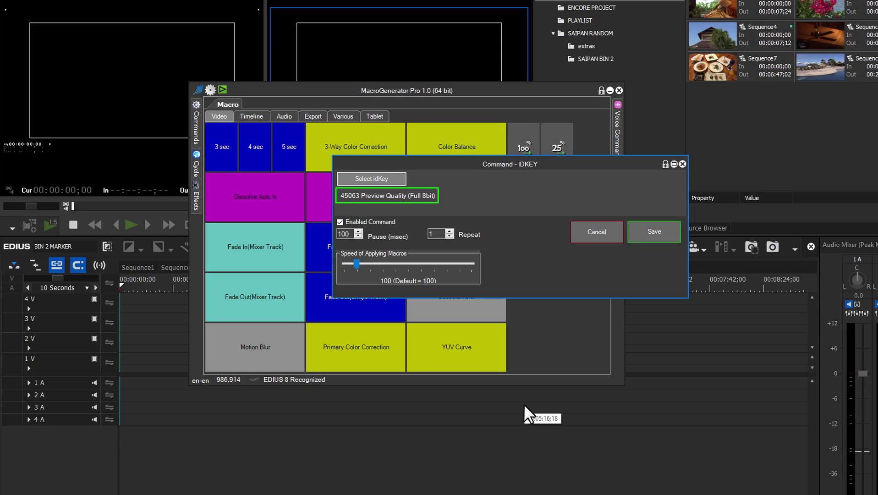
click(637, 233)
click(634, 343)
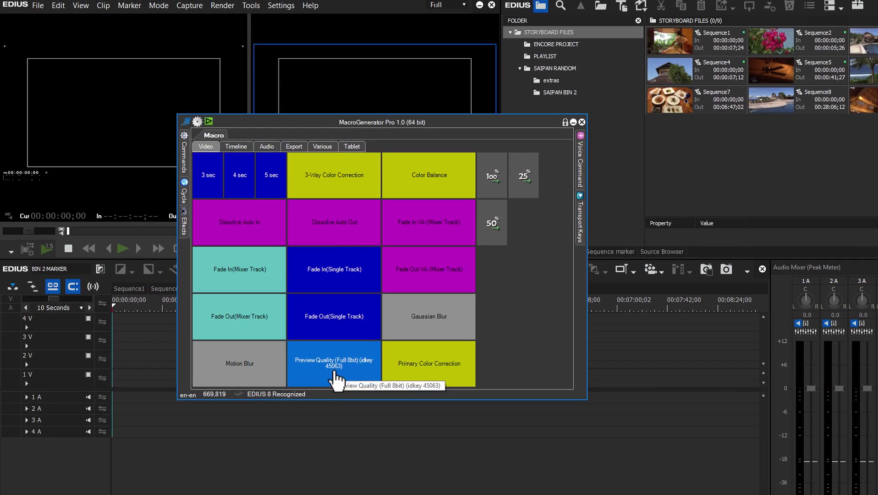
Run the new Preview Quality macro, then check and uncheck all effects in the Effects List.
click(335, 373)
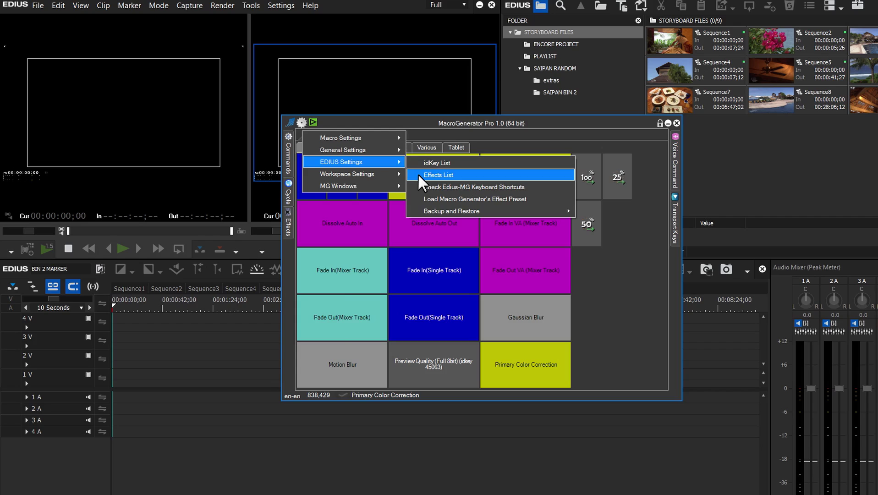
click(418, 174)
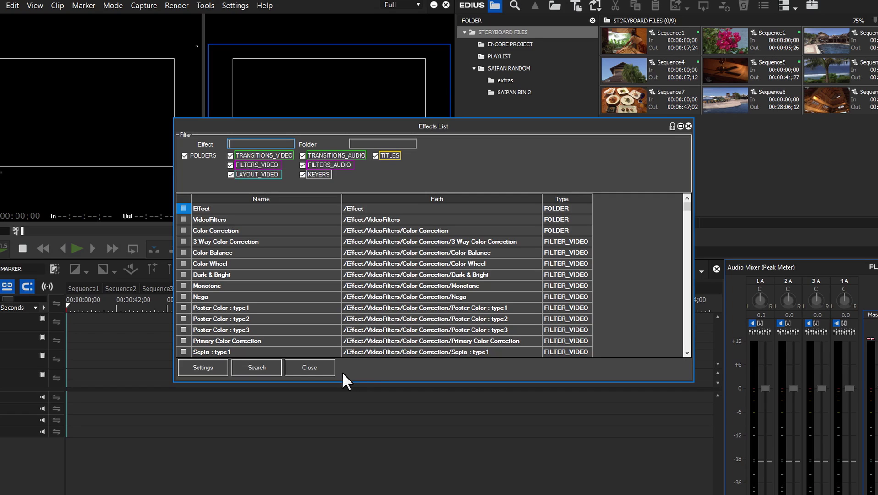
click(217, 367)
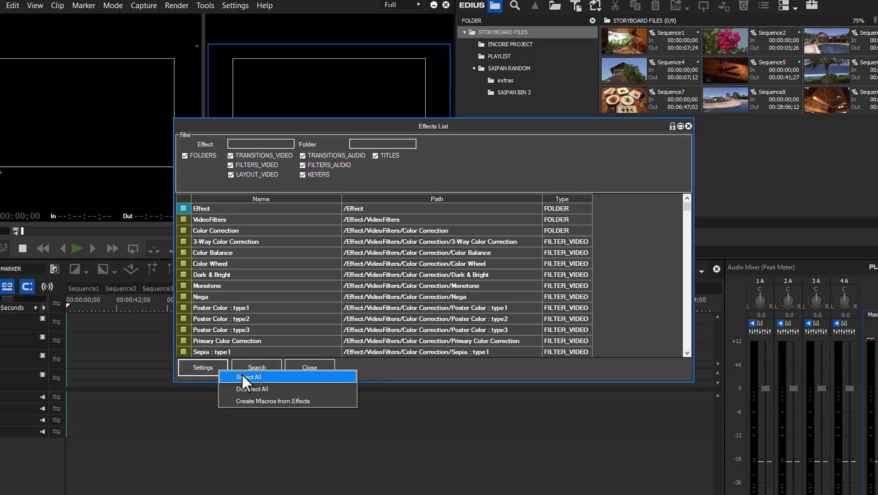
click(242, 377)
click(217, 367)
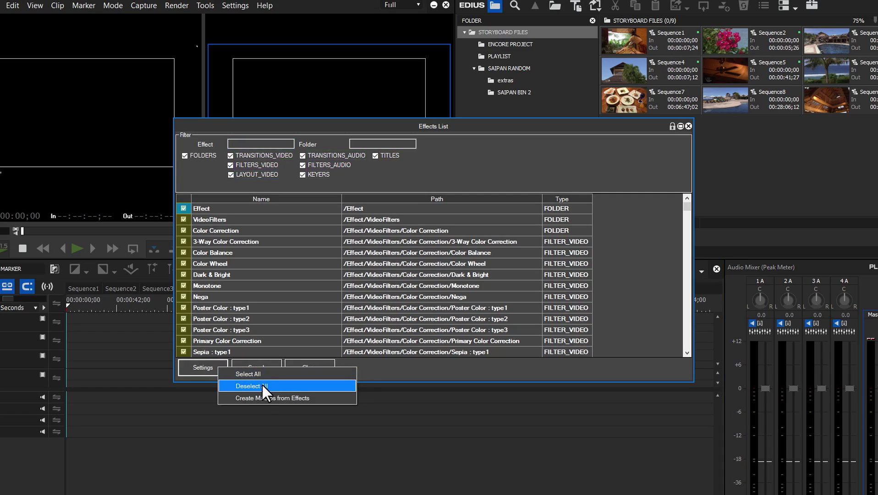
click(261, 385)
click(218, 364)
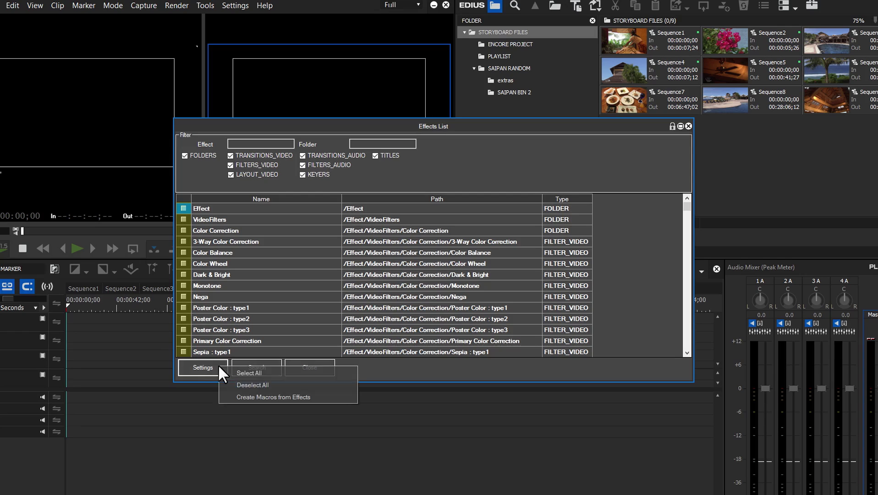
Create one macro from the effect with ClipColor_Default colour, then try the Effect and Folder filters.
click(324, 397)
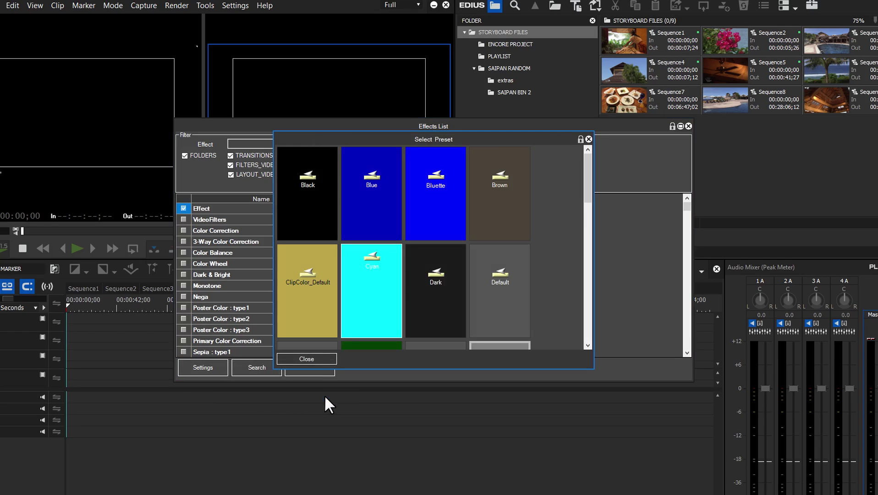
click(320, 325)
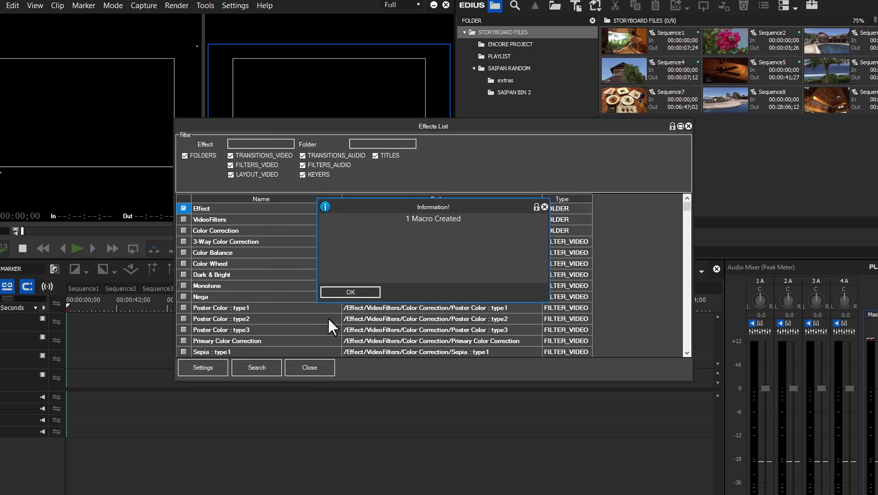
click(352, 291)
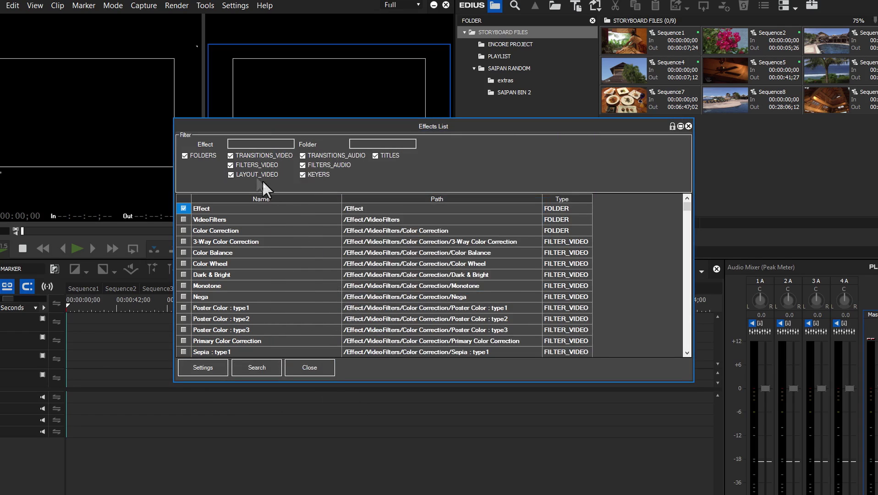
click(244, 143)
text(text)
key(BackSpace)
key(BackSpace)
key(BackSpace)
key(BackSpace)
click(360, 144)
Filter folders by 'new', then run the Edius-MG keyboard shortcut check, which reports OK.
text(new)
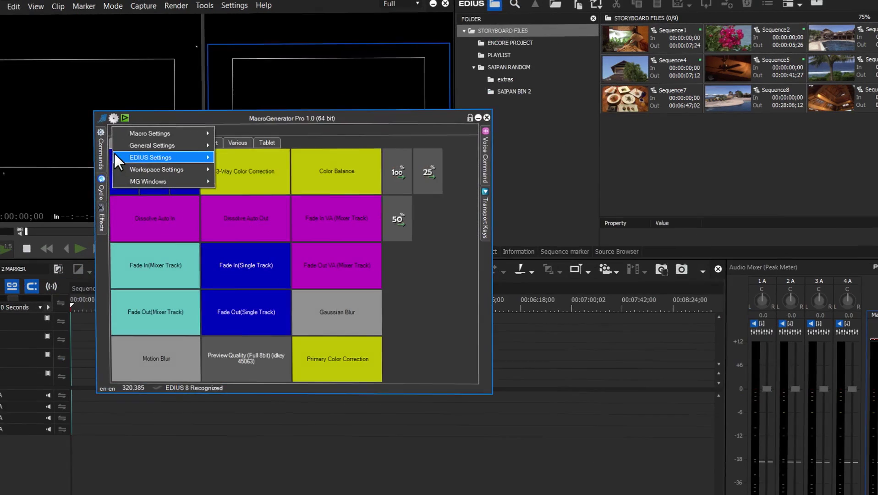
mouse_move(165, 155)
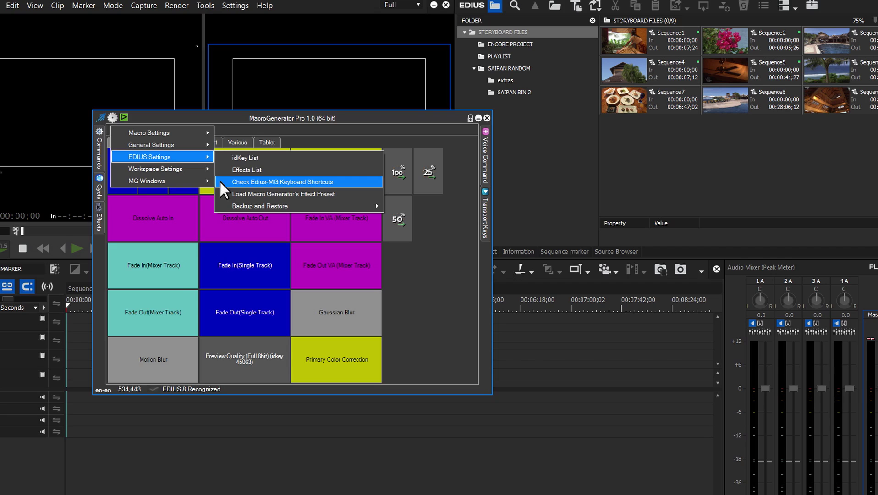
click(219, 181)
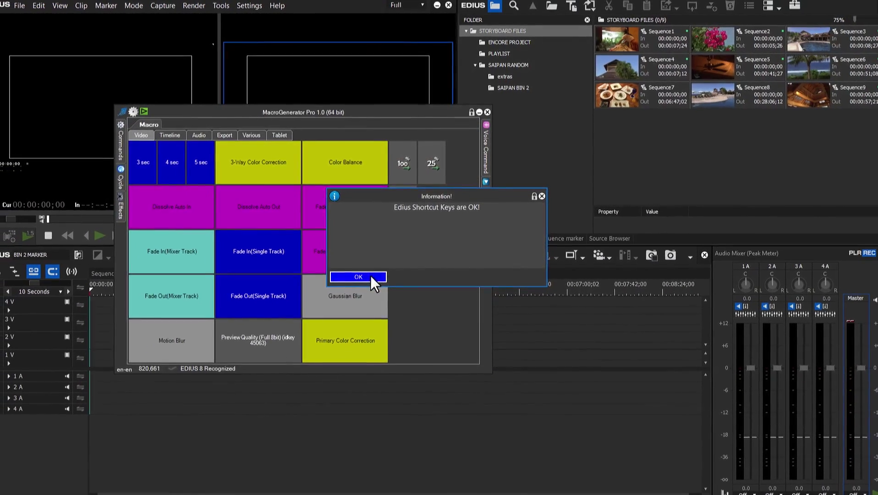
click(372, 276)
Set EDIUS's Speed operation to Not Assign in User Settings and apply it.
click(257, 6)
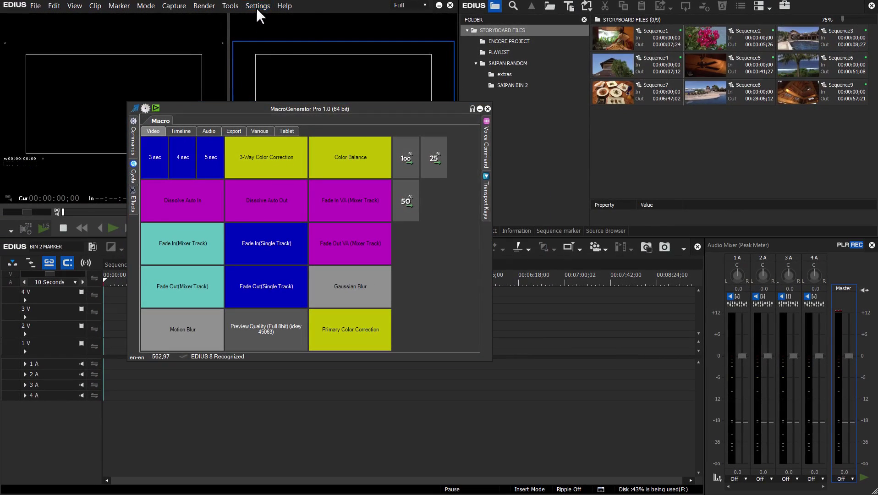
click(258, 27)
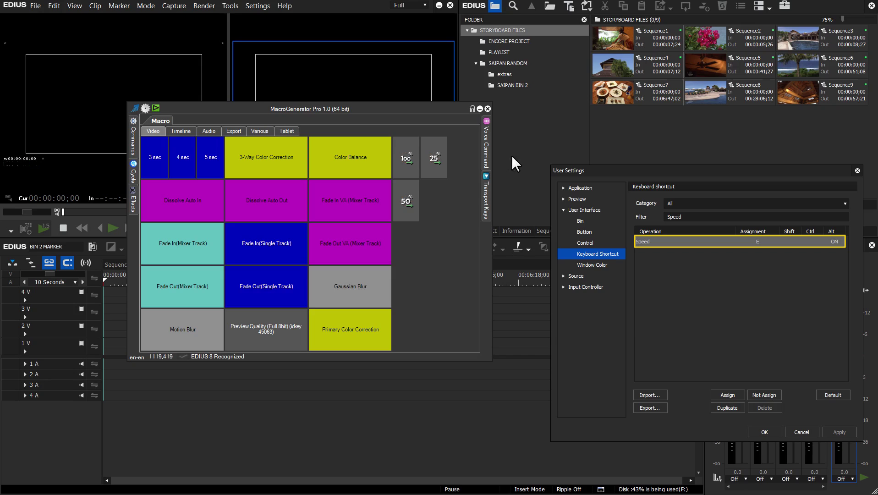
click(756, 393)
click(847, 430)
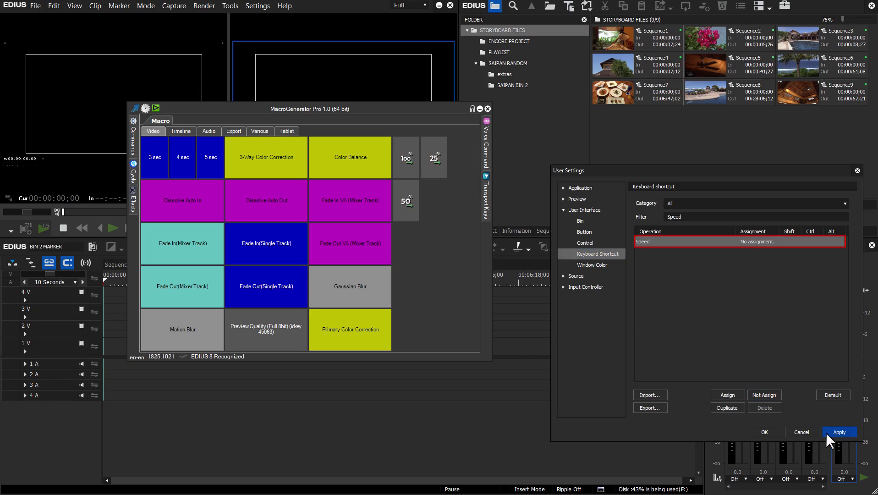
click(769, 429)
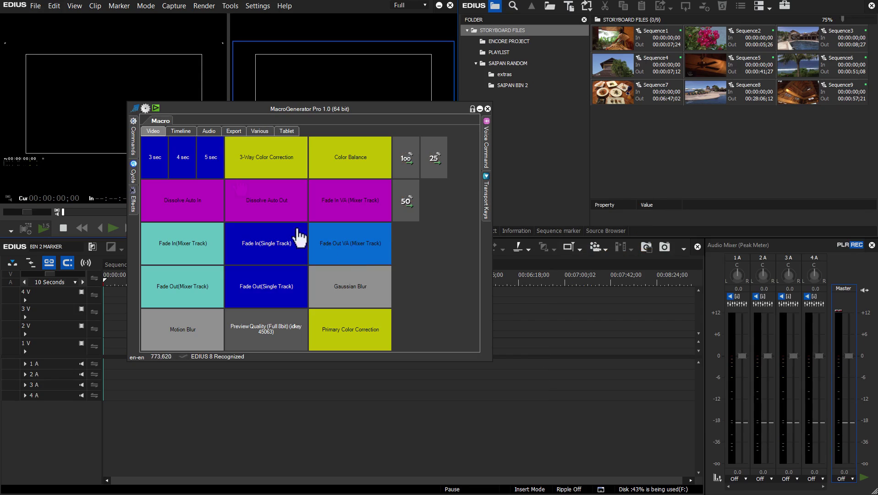
Rerun the shortcut check, which flags Speed (idKey 55019) missing, and decline importing default shortcuts.
click(145, 108)
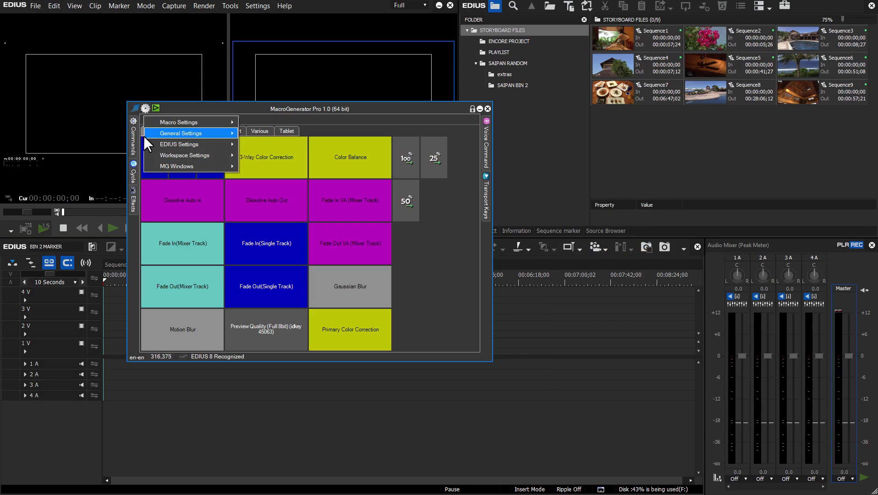
mouse_move(194, 144)
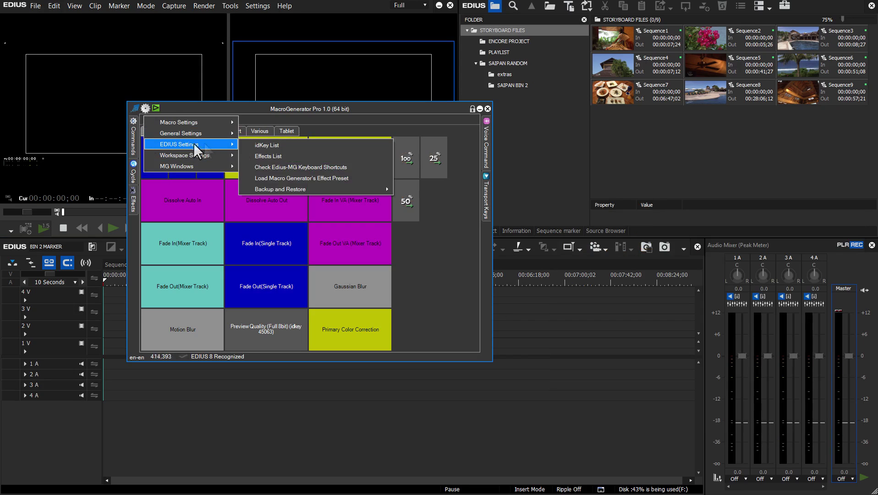
click(244, 166)
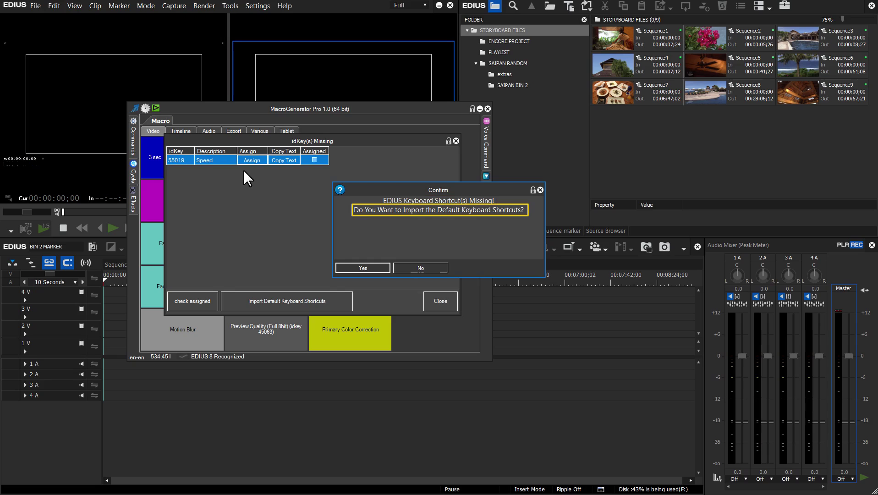
click(363, 268)
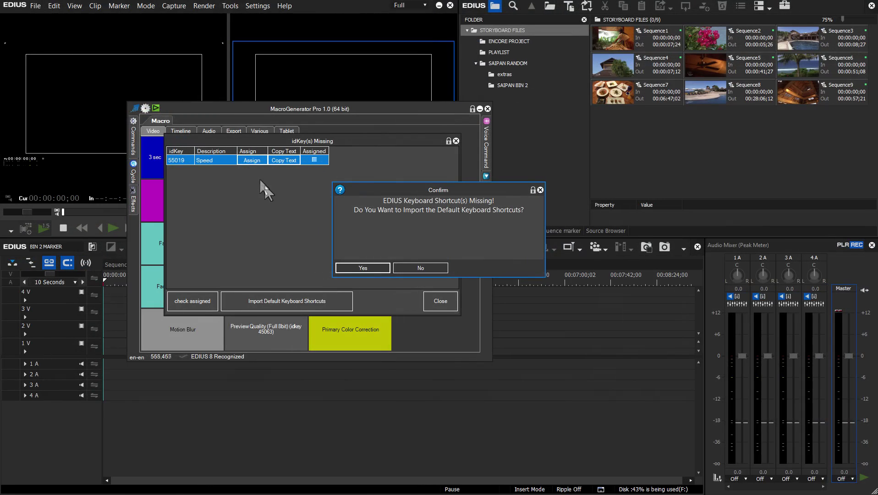
click(409, 269)
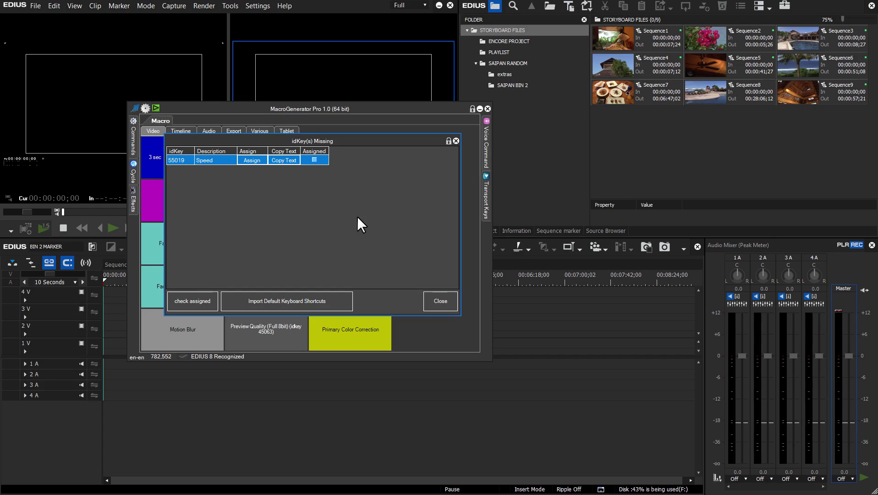
click(314, 159)
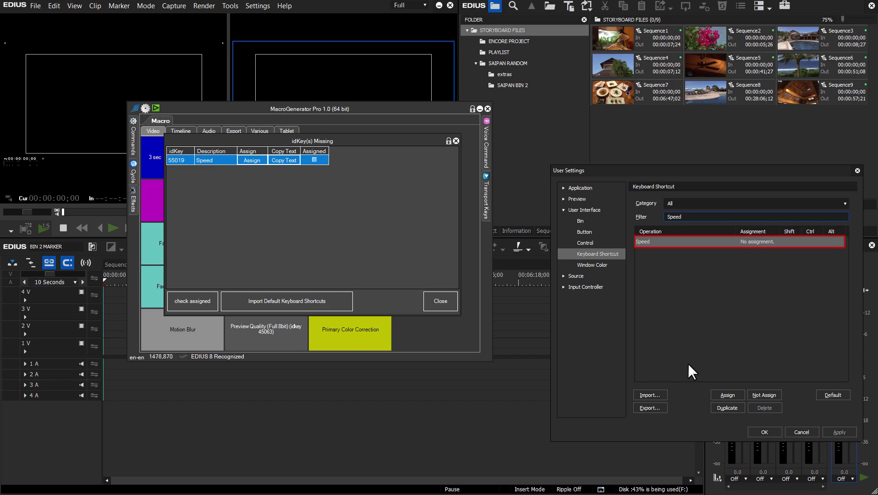
Assign Alt+E to Speed in EDIUS User Settings and apply.
click(727, 395)
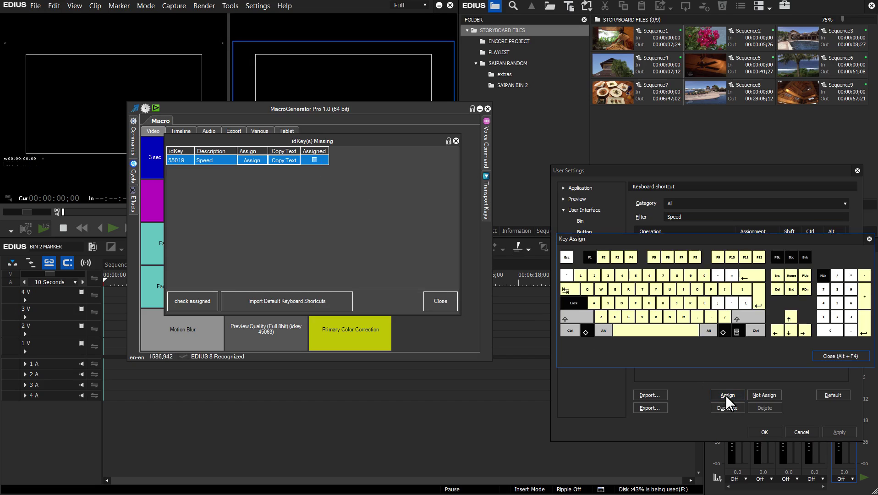
click(601, 332)
click(615, 291)
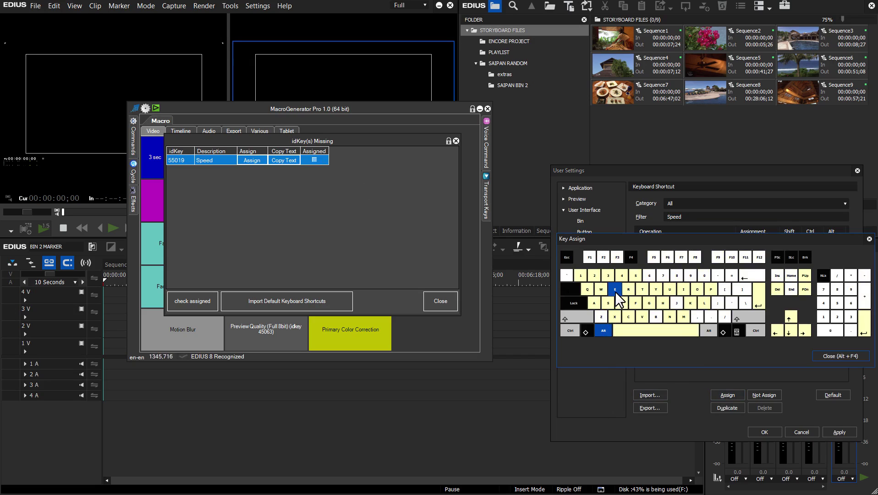
click(840, 431)
click(773, 427)
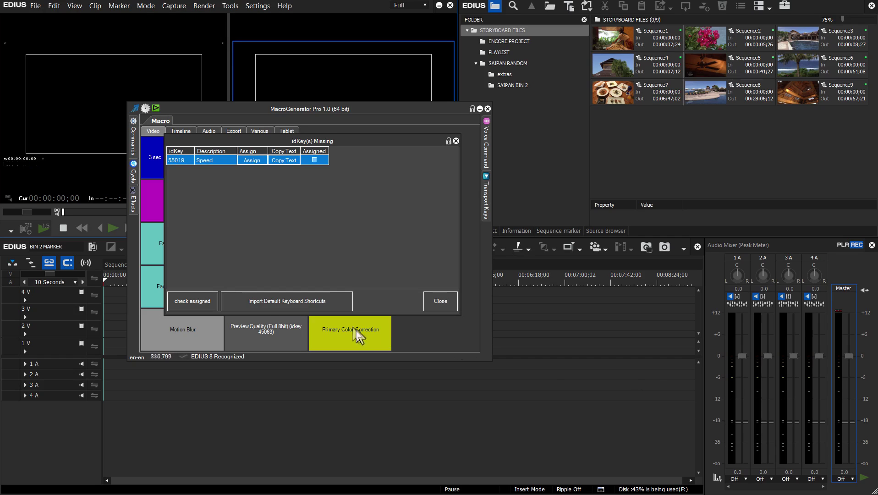
Recheck the shortcuts, confirming Speed is assigned and the EDIUS shortcut keys are OK.
click(203, 302)
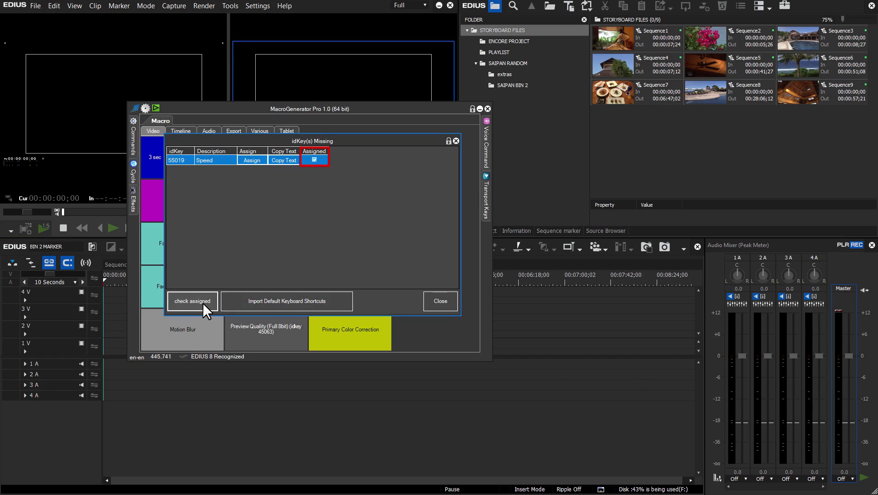
click(429, 311)
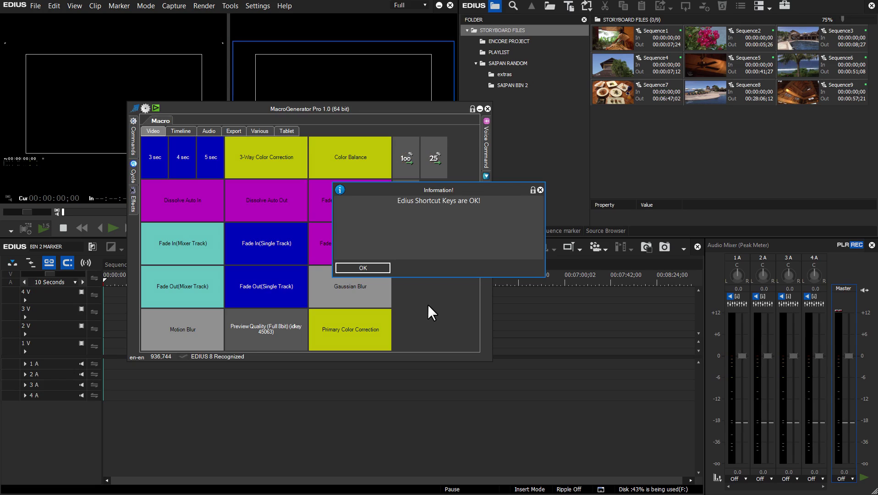
key(Return)
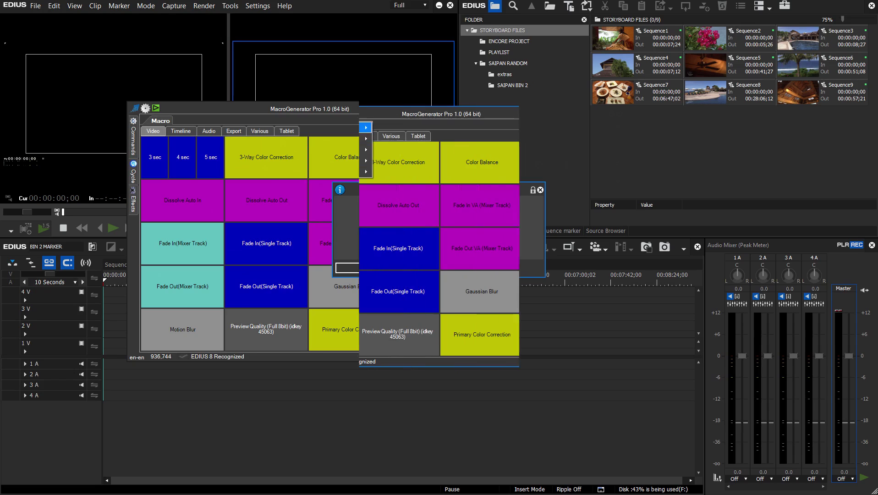
Load MacroGenerator's effect presets into EDIUS and dismiss the presets-already-exist warning.
click(277, 113)
mouse_move(284, 153)
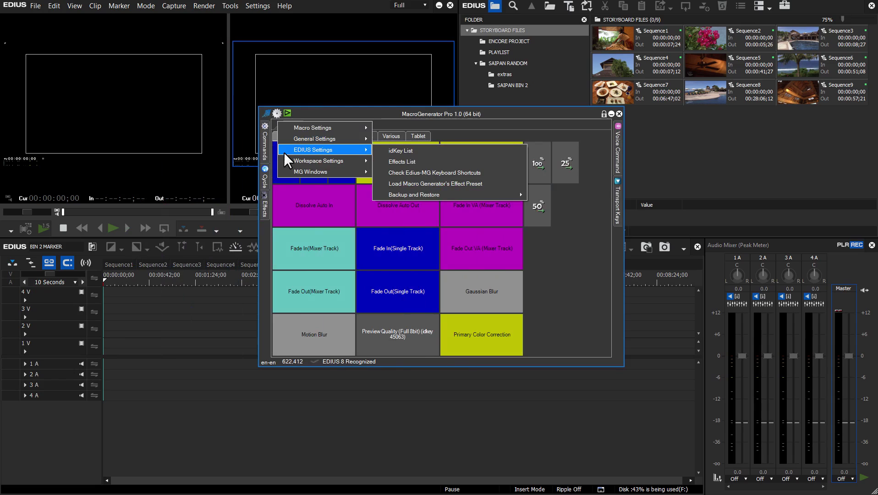
click(379, 183)
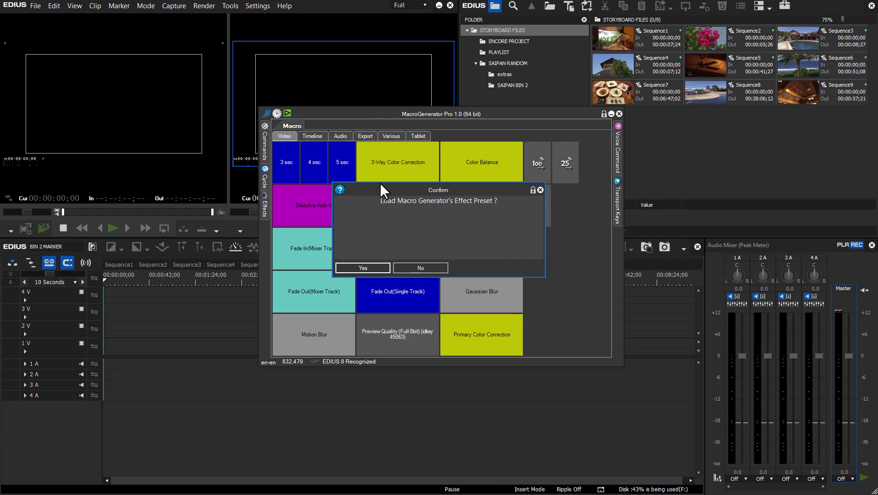
click(376, 265)
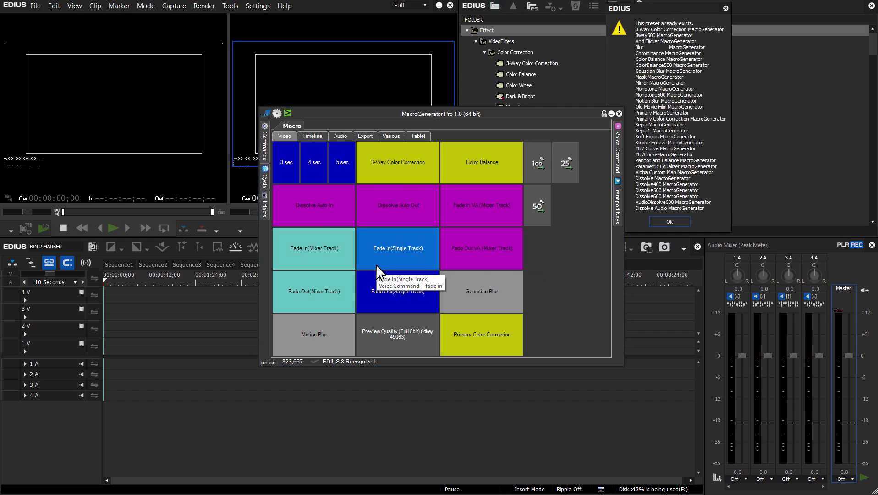
click(376, 267)
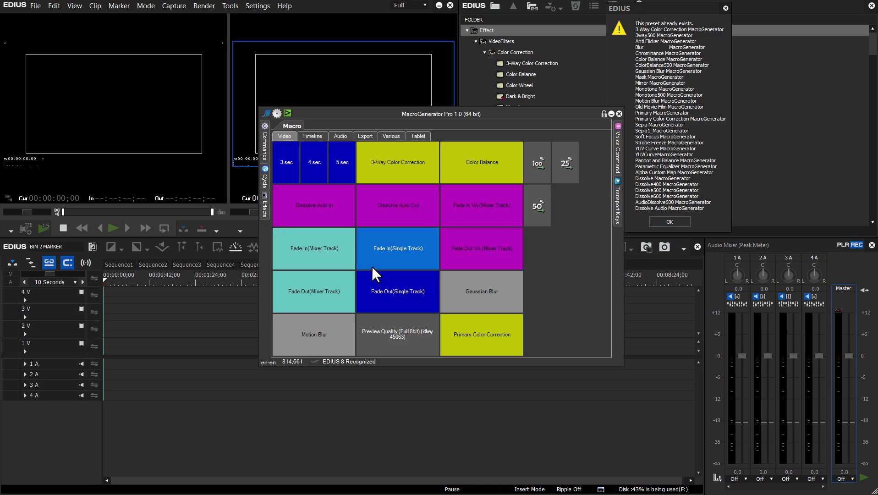
Choose Restore EDIUS Data from File under EDIUS Settings' Backup and Restore.
click(277, 114)
mouse_move(329, 151)
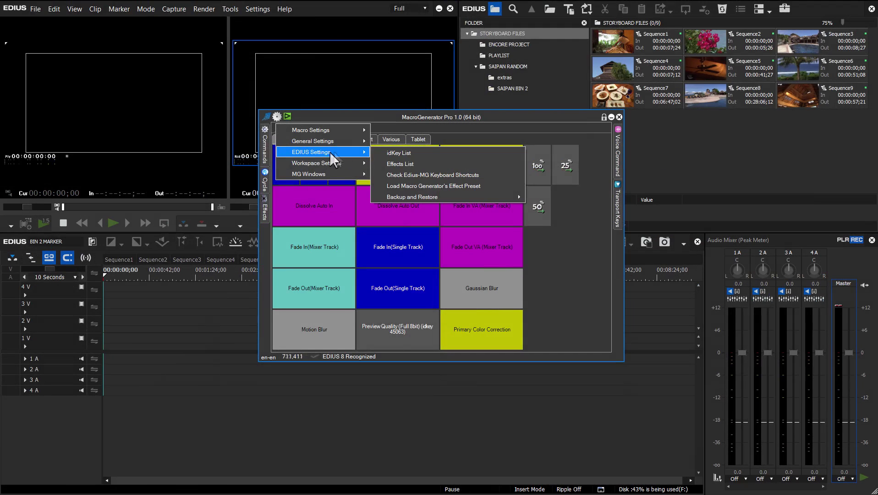
mouse_move(381, 195)
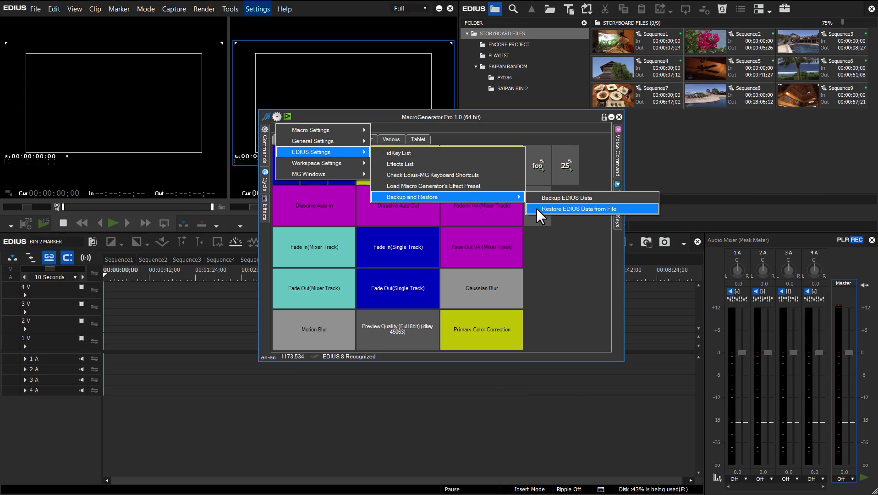
click(537, 208)
Verify the backup path is E:\EDIUS 8 BACKUP\ in Global Settings, then close EDIUS.
click(544, 249)
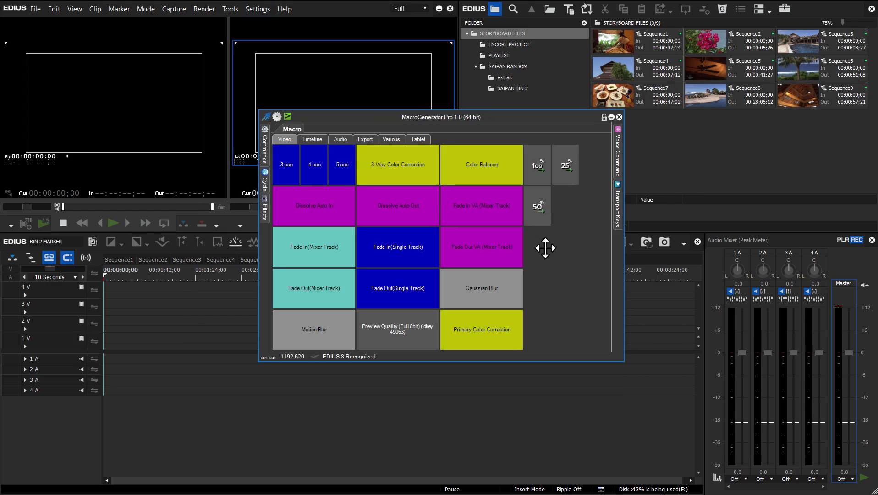
click(276, 116)
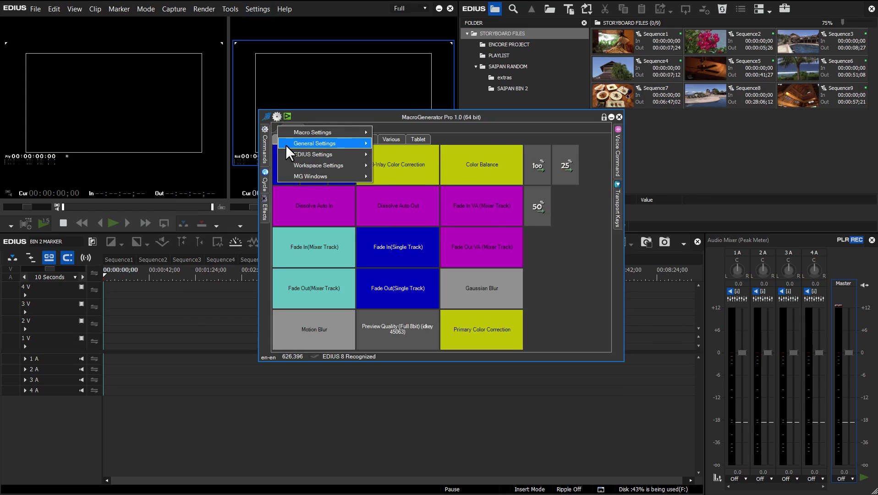
mouse_move(285, 145)
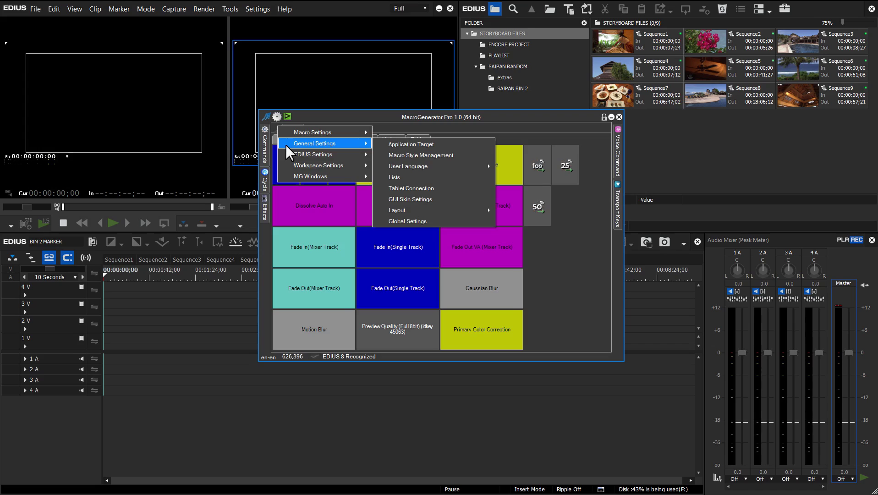
click(381, 220)
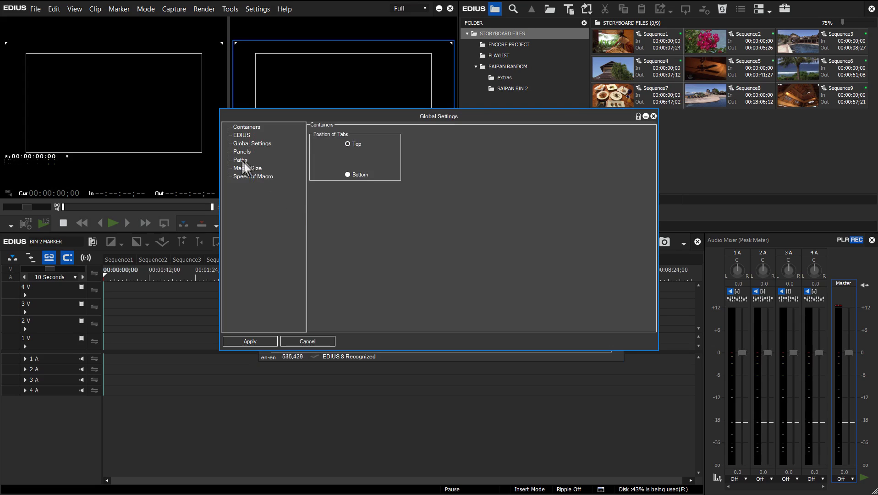
click(240, 159)
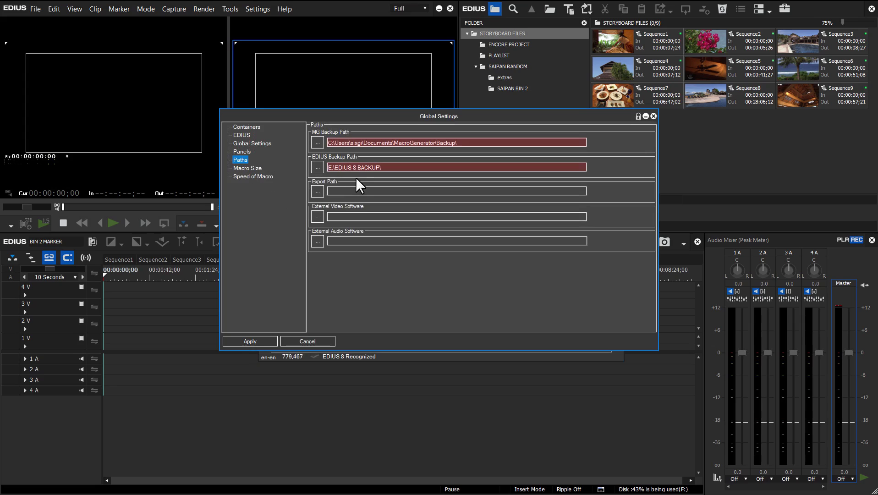
key(Escape)
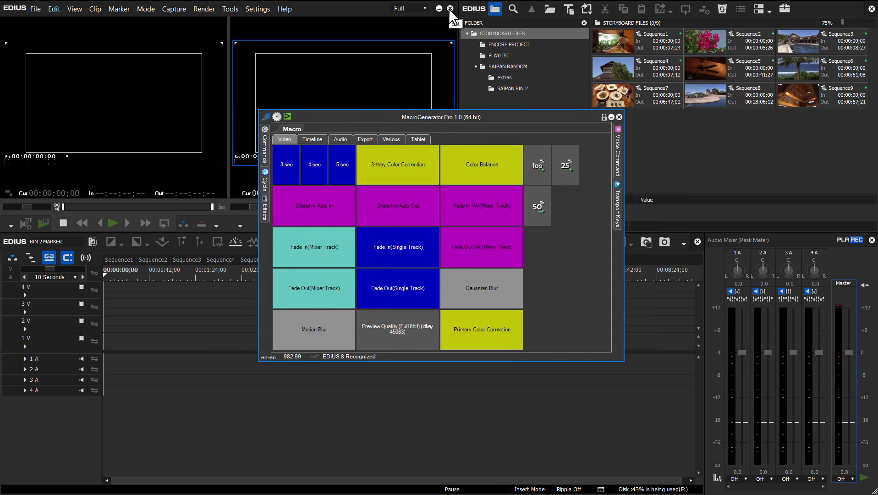
click(449, 8)
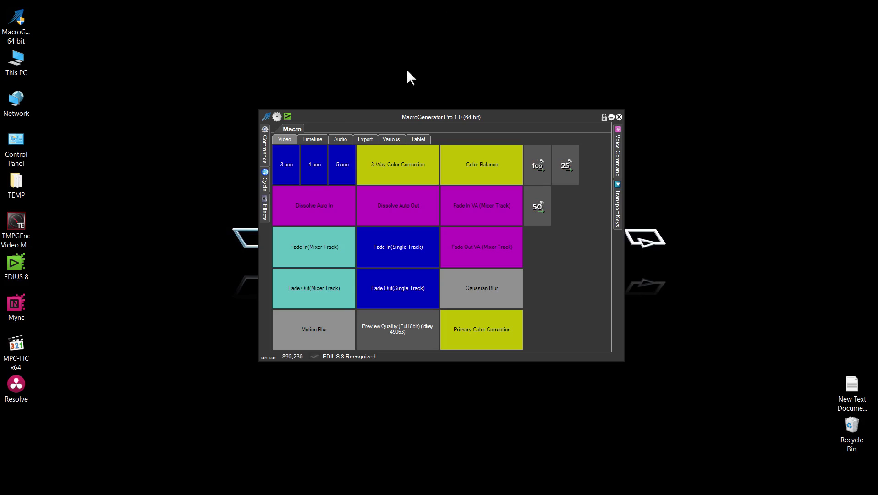
Back up the EDIUS data to E:\EDIUS 8 BACKUP under the name 'TUTORIAL BACKUP EXAMPLE'.
click(276, 118)
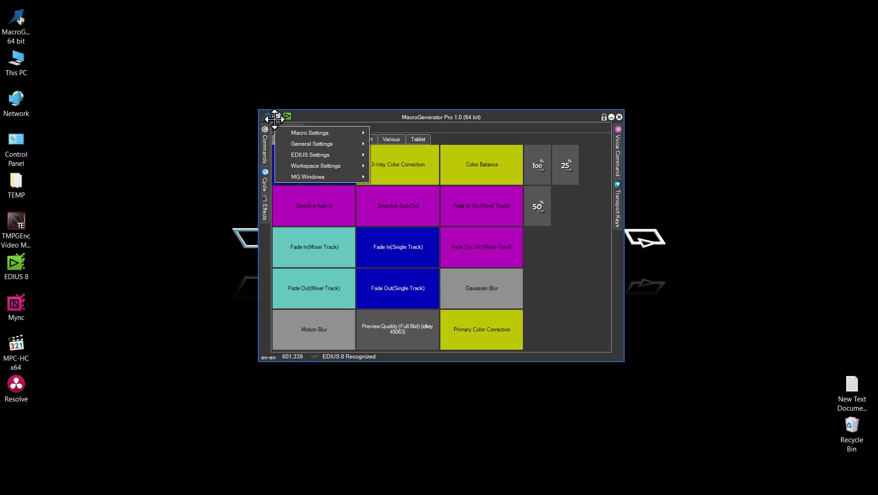
mouse_move(279, 152)
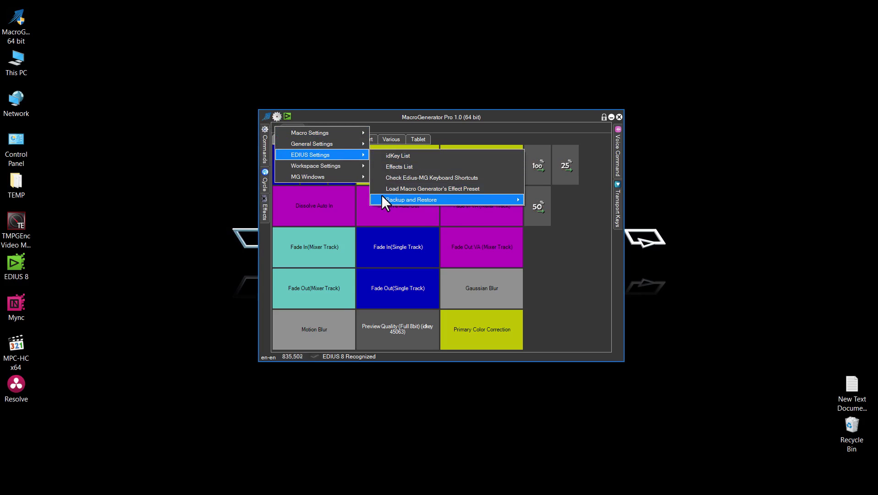
mouse_move(403, 198)
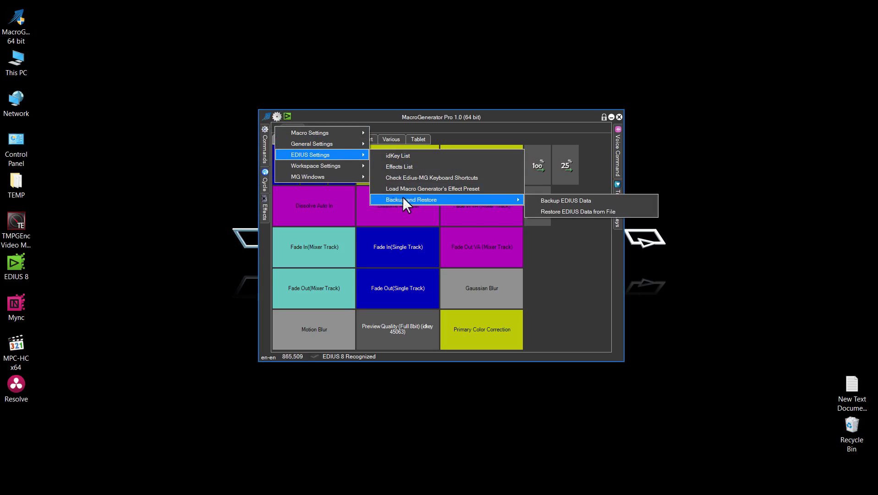
click(536, 202)
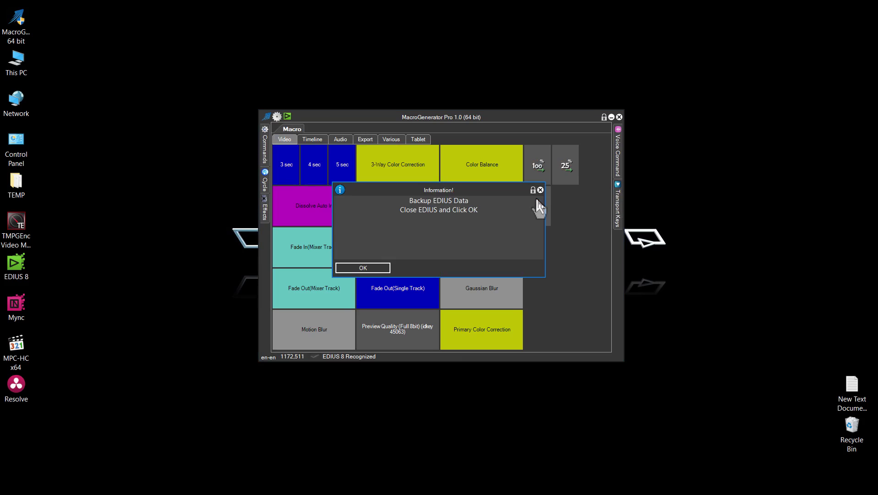
click(382, 268)
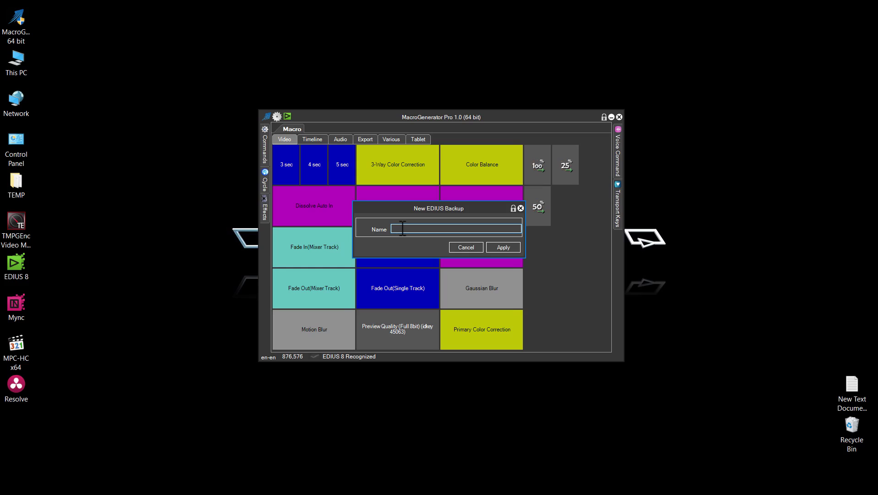
text(TUTORIAL BACKUP EXAMPLE)
click(490, 246)
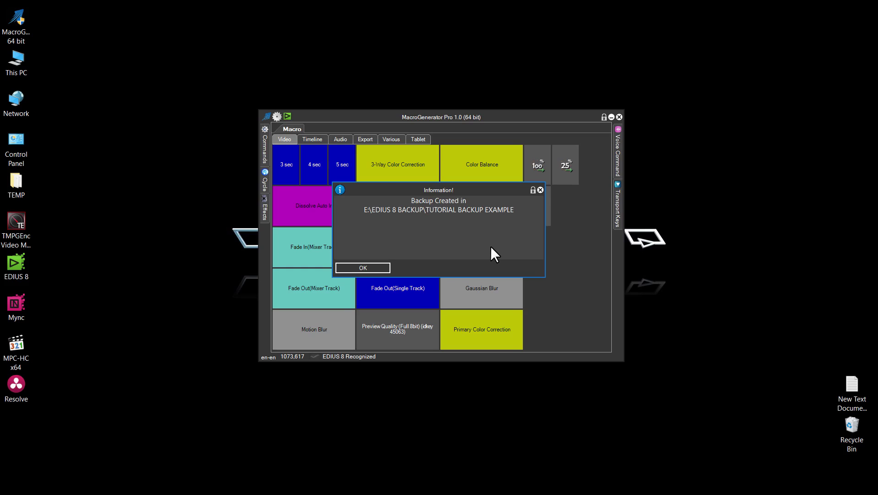
click(374, 267)
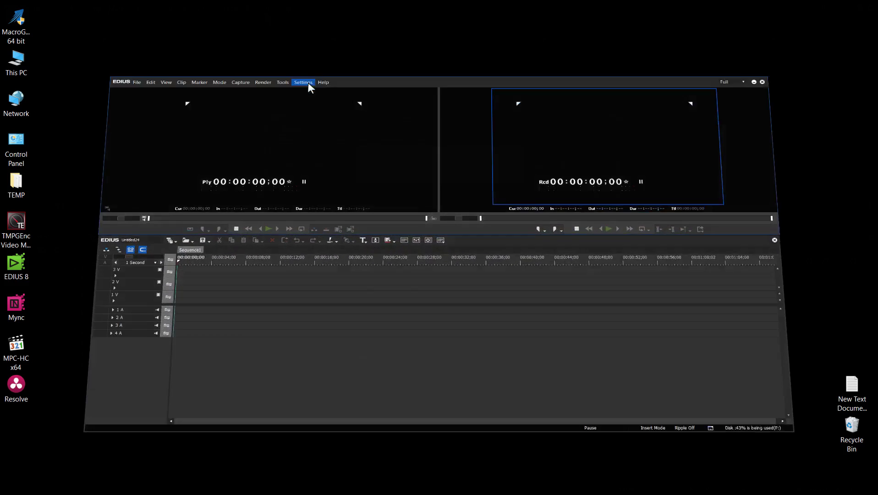
Delete the Win 10 Edius 8 profile in EDIUS System Settings, leaving only TEST.
click(258, 8)
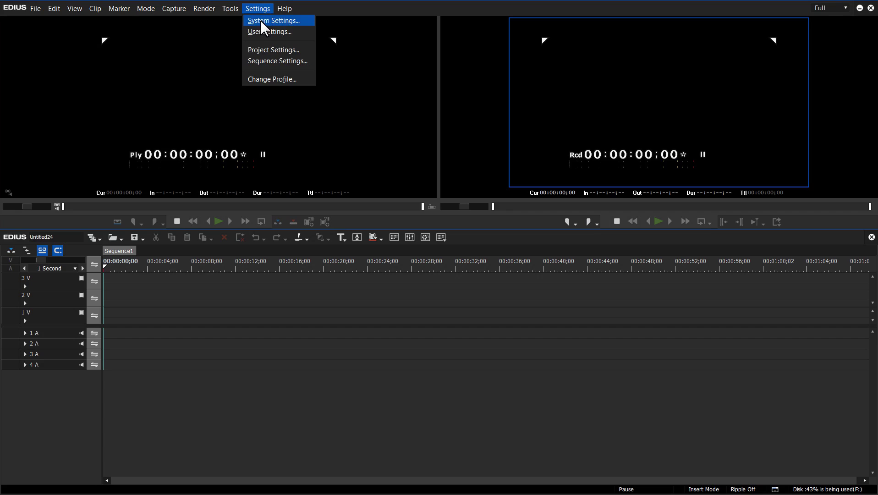
click(261, 20)
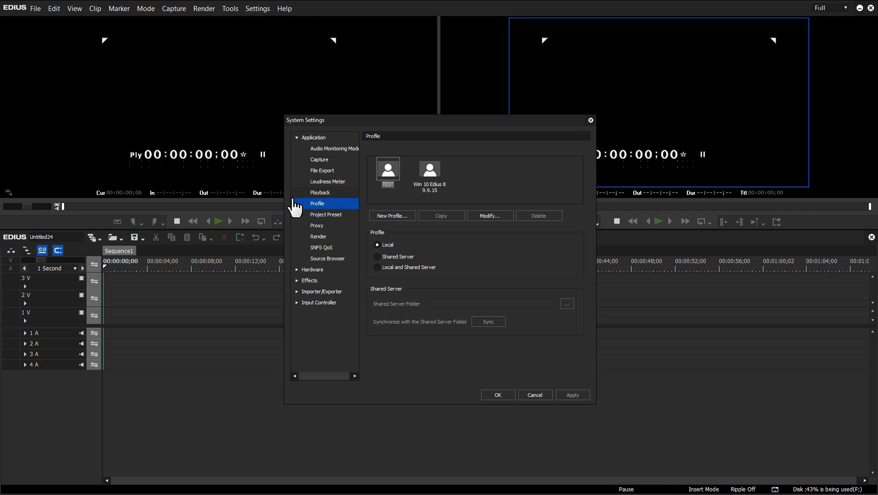
click(430, 174)
click(530, 216)
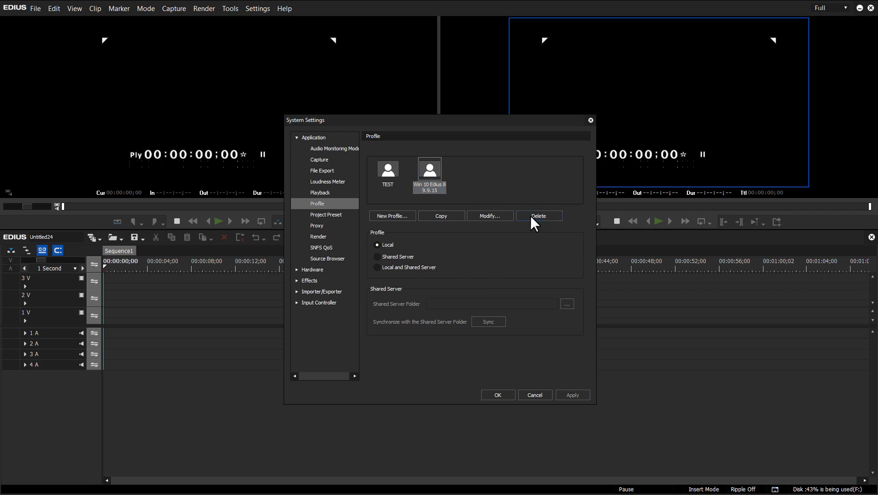
click(422, 271)
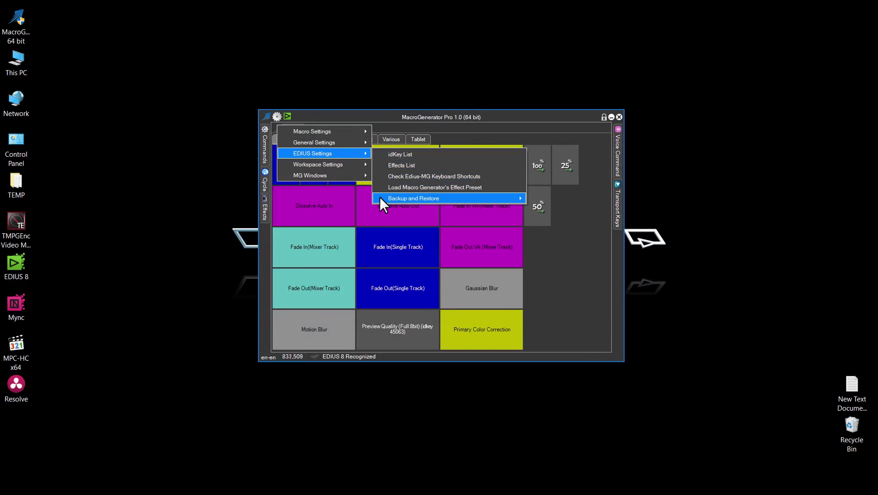
Restore the EDIUS data from the TUTORIAL BACKUP EXAMPLE folder in E:\EDIUS 8 BACKUP.
mouse_move(380, 198)
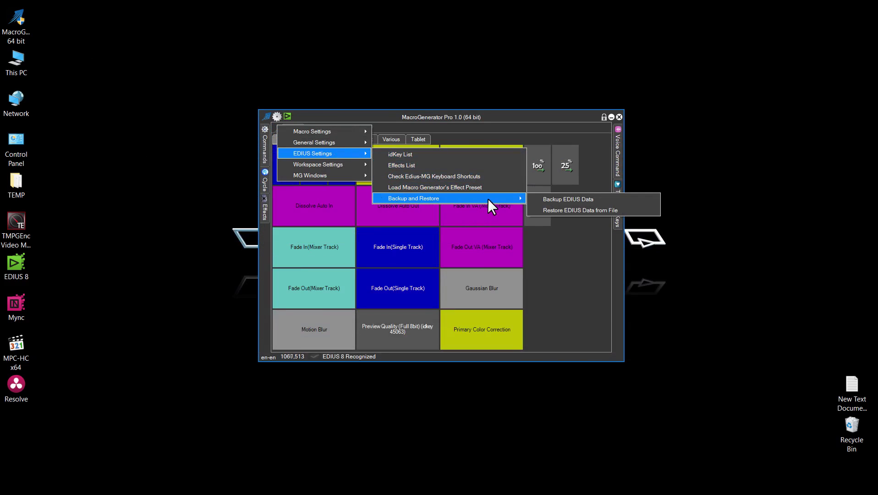
click(537, 210)
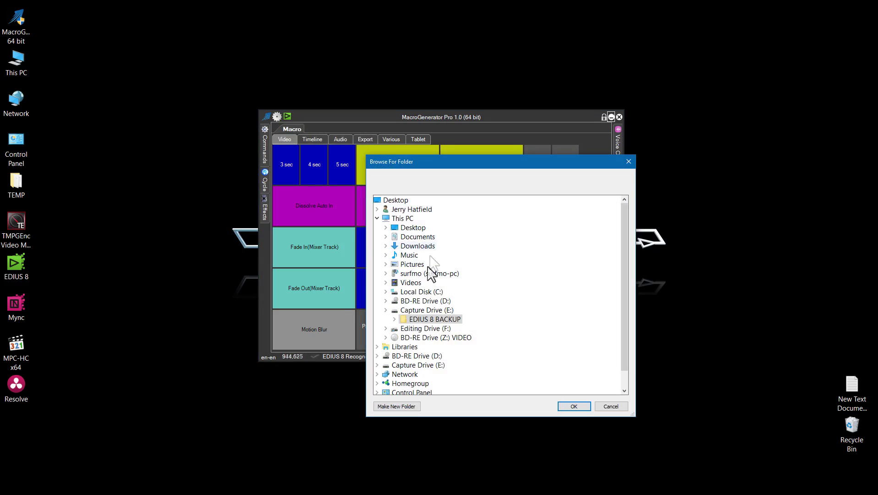
double_click(429, 321)
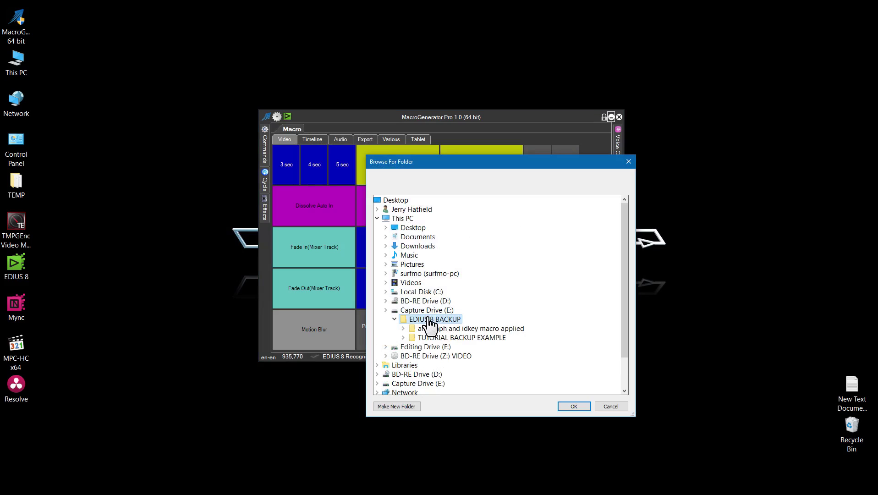
double_click(478, 338)
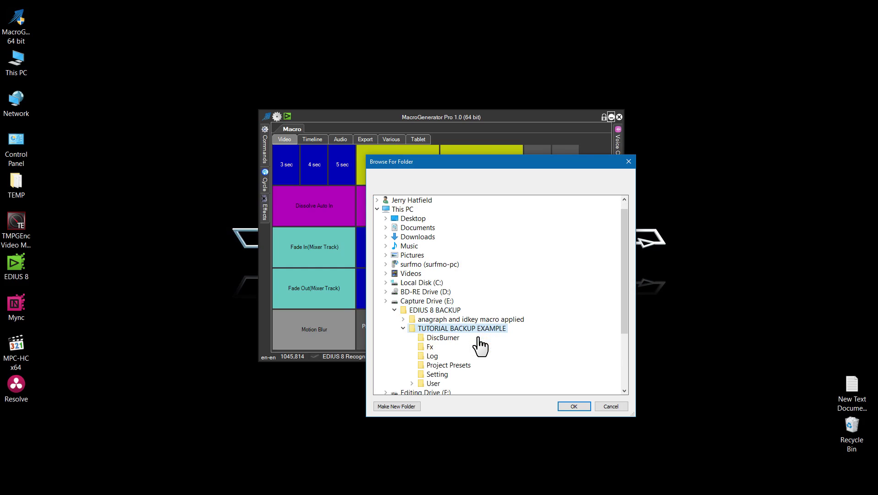
click(573, 407)
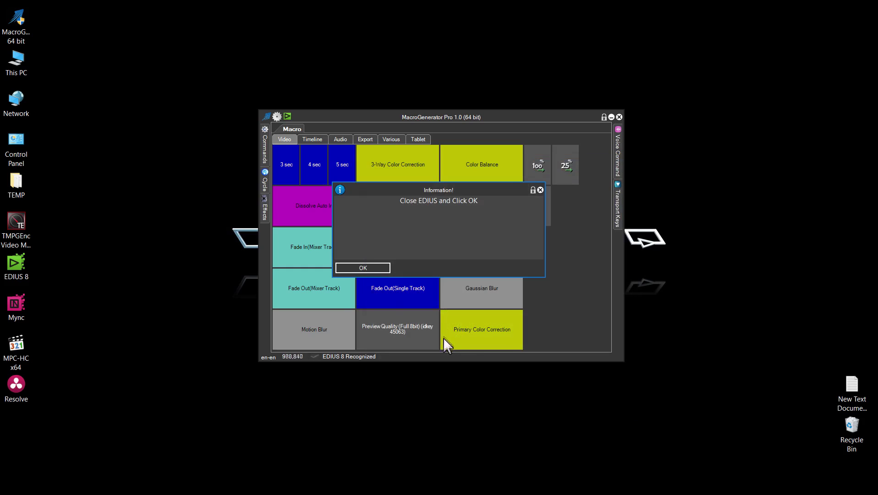
click(365, 267)
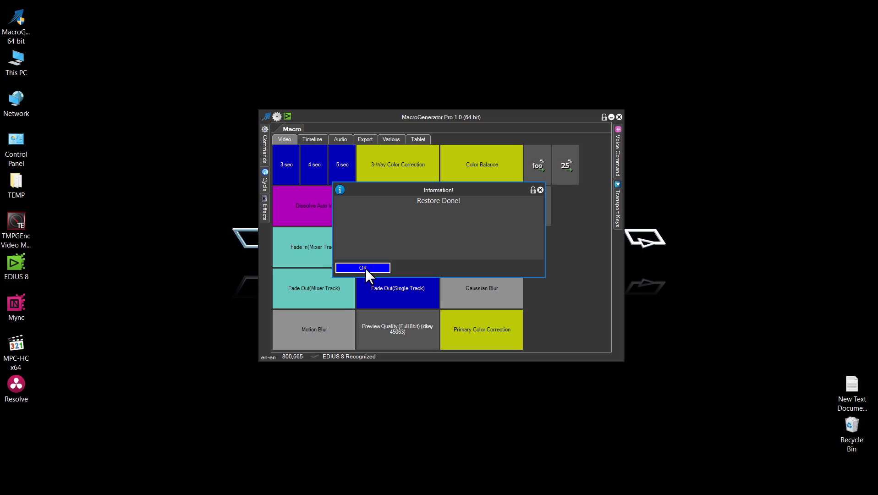
click(363, 268)
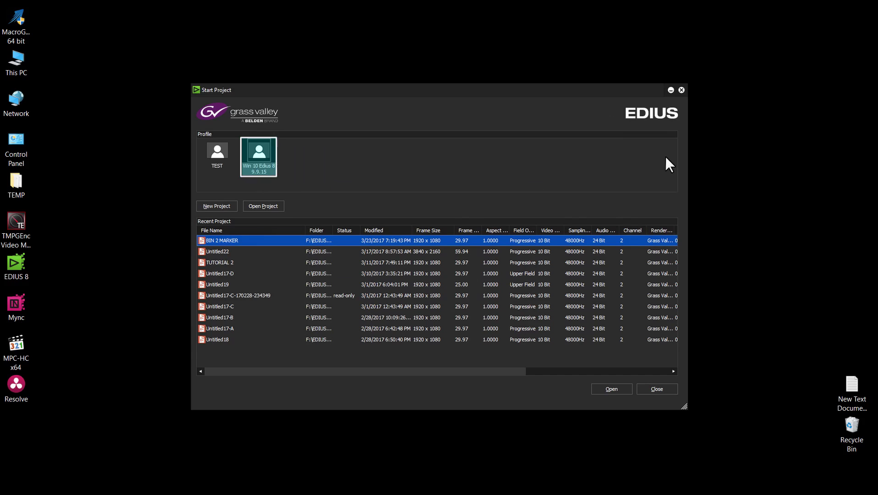
Open the BIN 2 MARKER project from the Recent Project list.
double_click(559, 241)
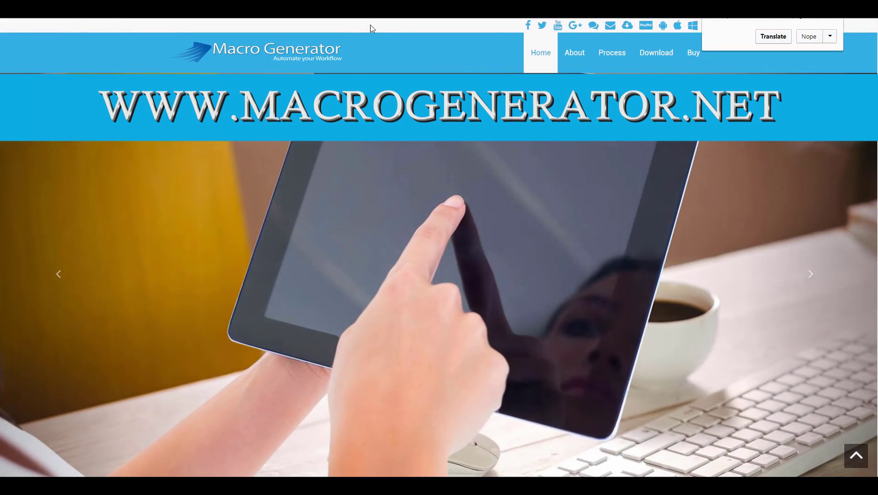
Show the Macro Generator site's About page and scroll through its feature descriptions.
click(571, 59)
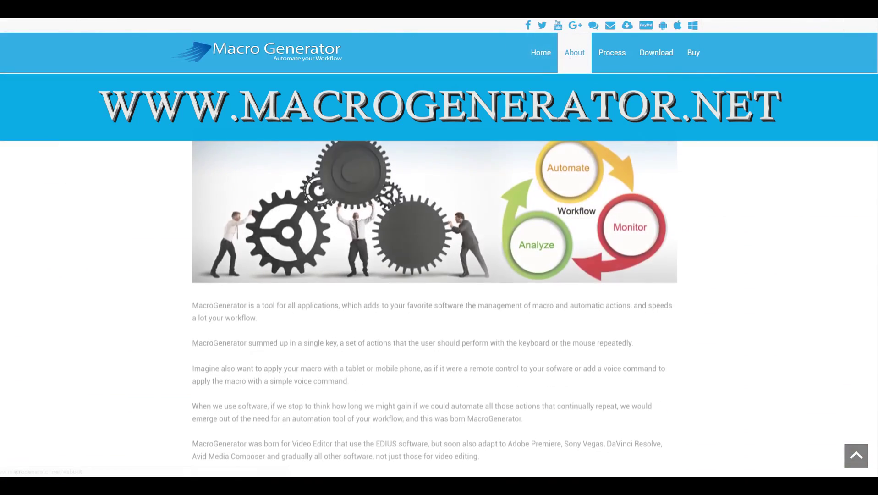
scroll(723, 220, down, 4)
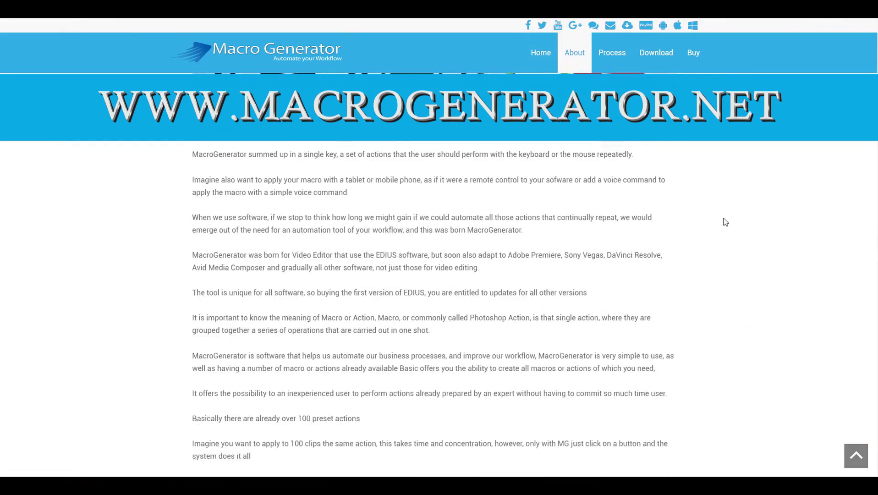
scroll(725, 222, down, 6)
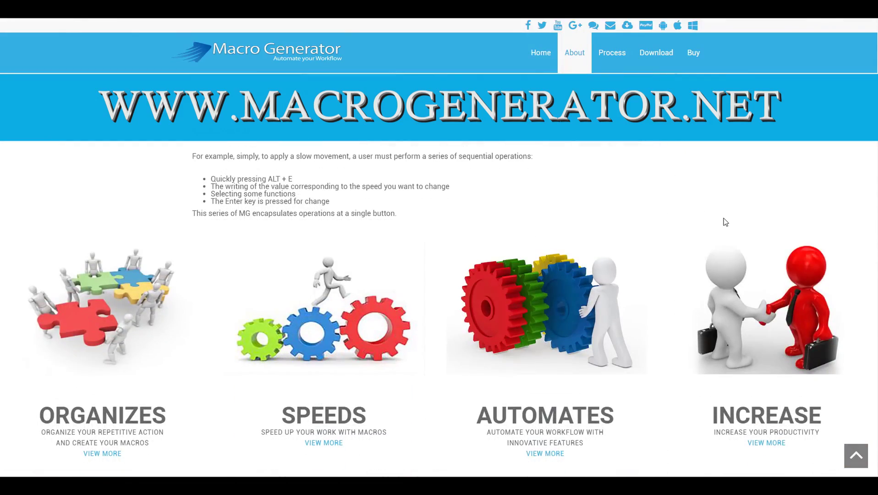